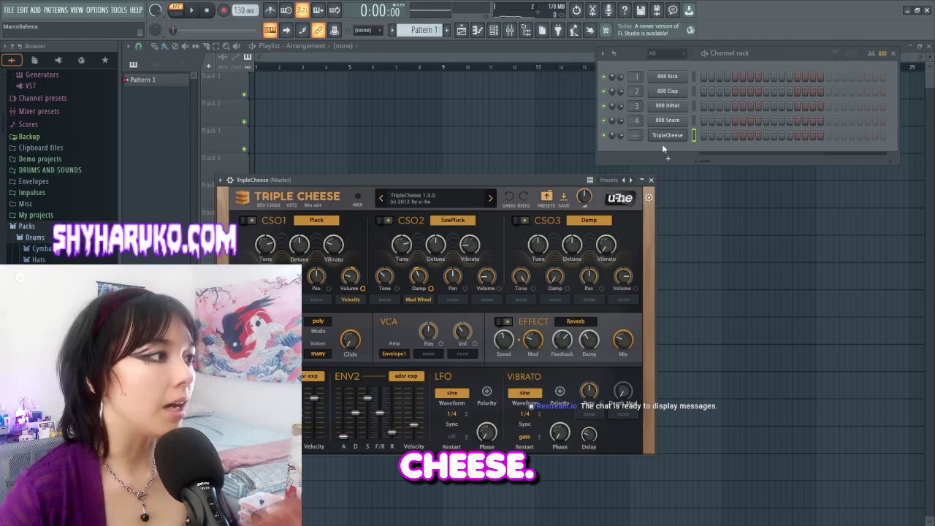
Open the TripleCheese channel's piano roll and stack C#5, D#5, F#5, A#5 and C#6 as a chord at bar 1.
right_click(673, 137)
left_click(690, 143)
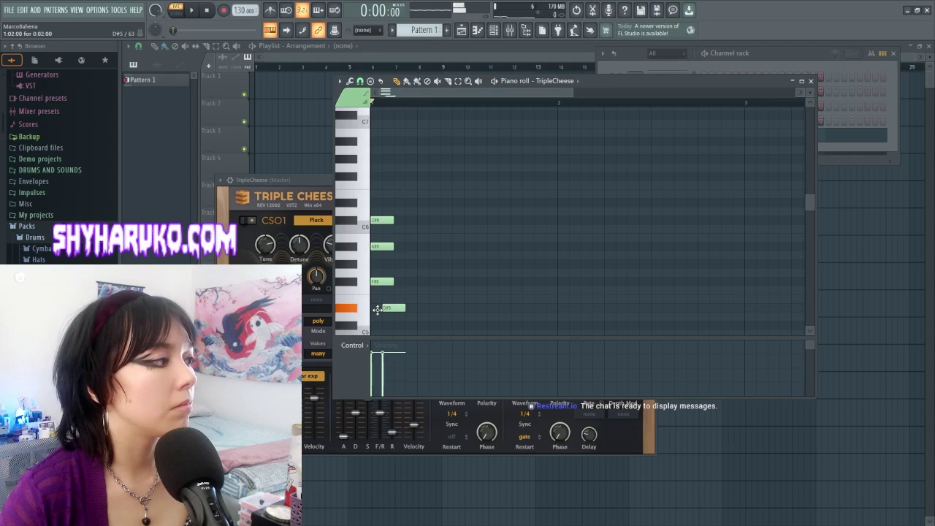
key("space")
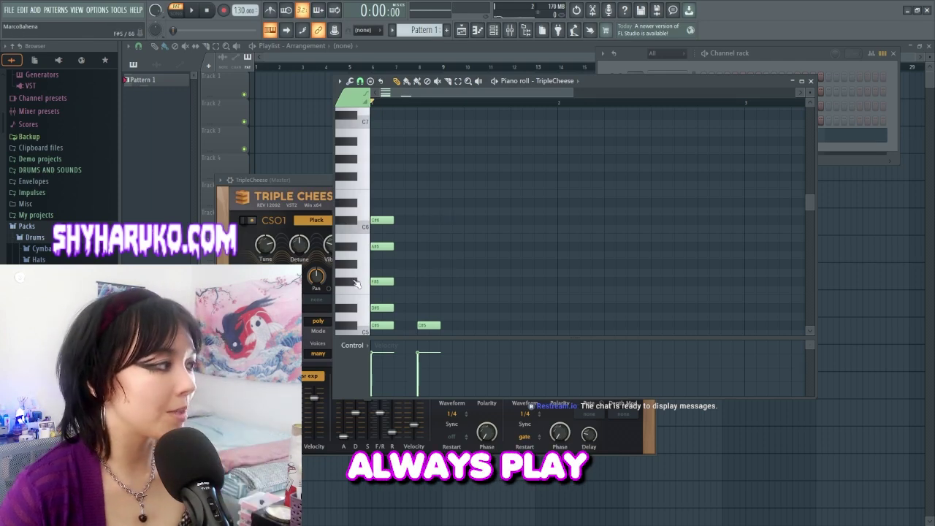
Audition higher piano keys and place a short G#6 melody note above the chord in bar 1.
left_click_drag(352, 282, 353, 269)
left_click(354, 178)
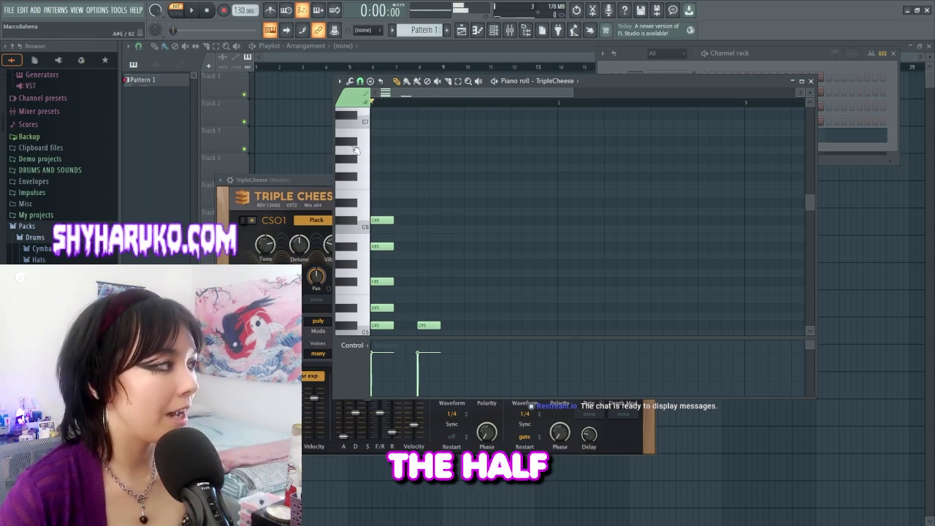
left_click(355, 146)
key("space")
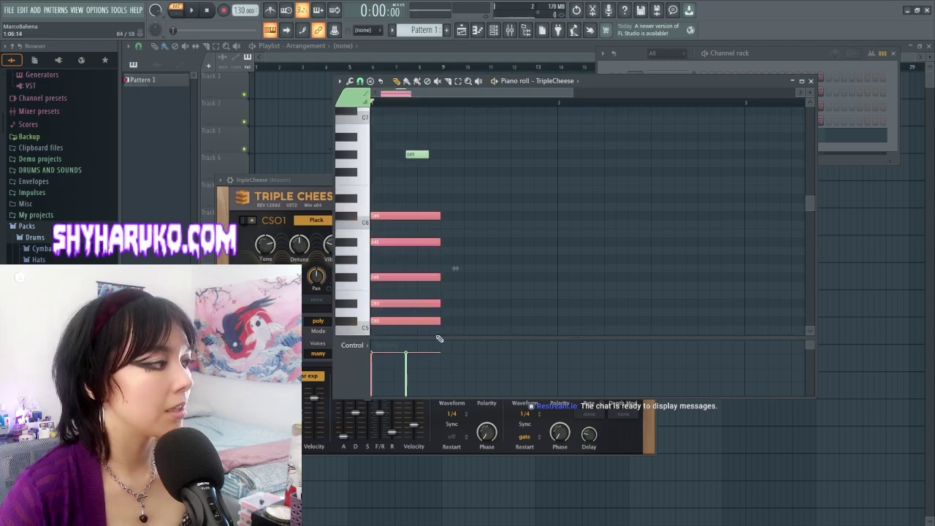
Stretch the chord to the full bar, check it against the metronome, and repeat all notes across four bars.
key("space")
key("space")
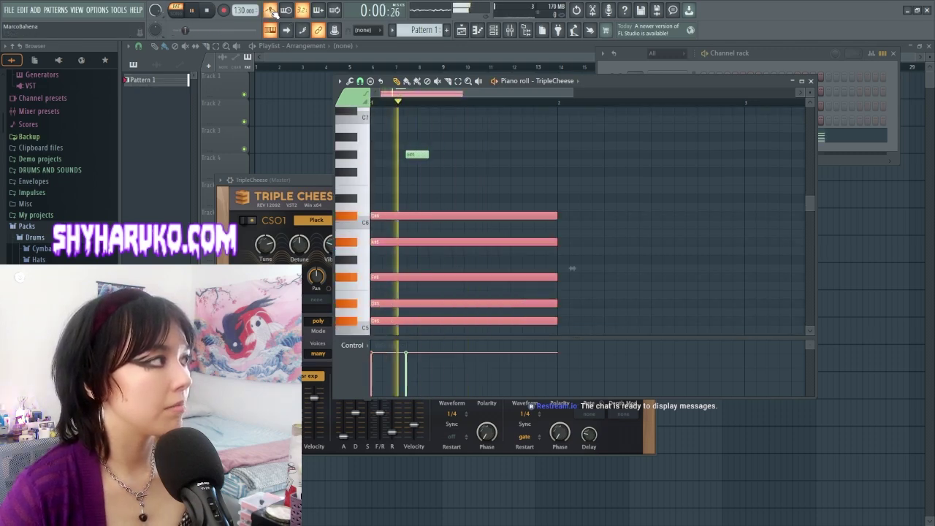
left_click(271, 11)
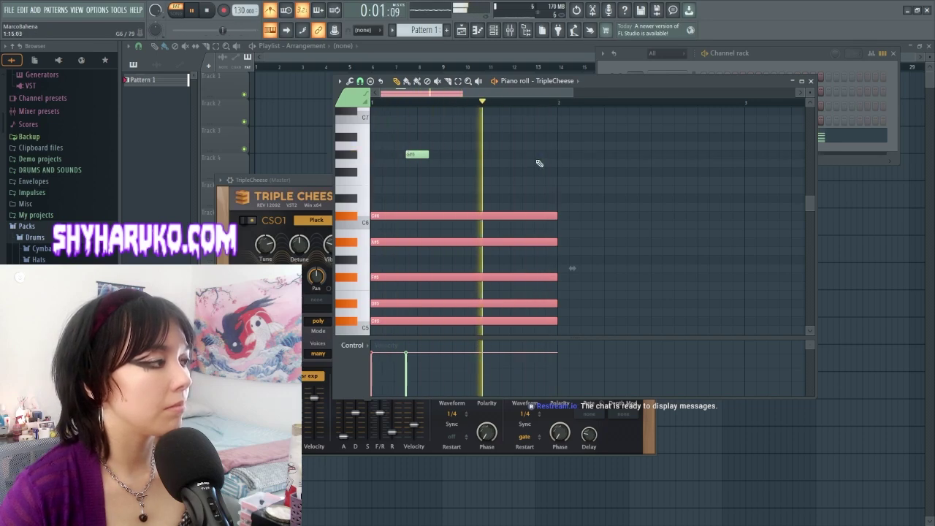
key("ctrl+a")
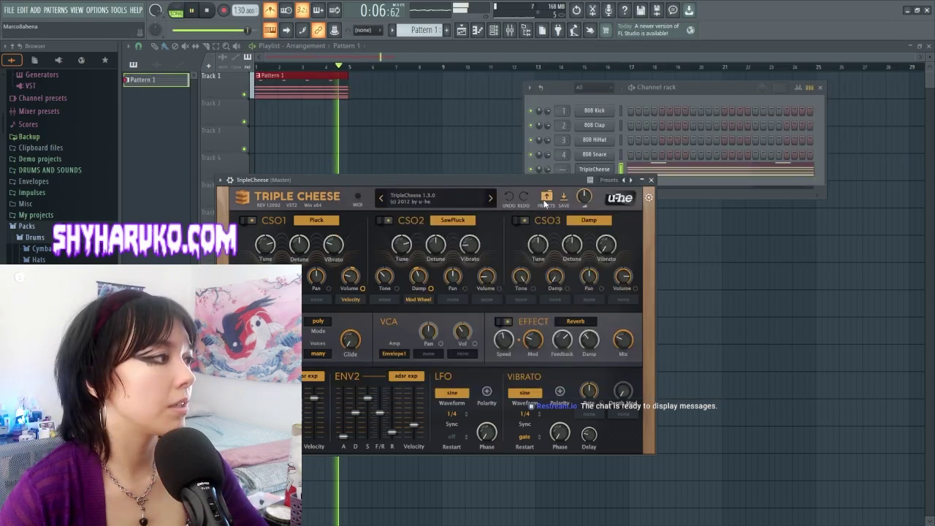
Open the Triple Cheese preset browser and load Bear Paw from the 03 Keys A folder while the pattern plays.
left_click(545, 199)
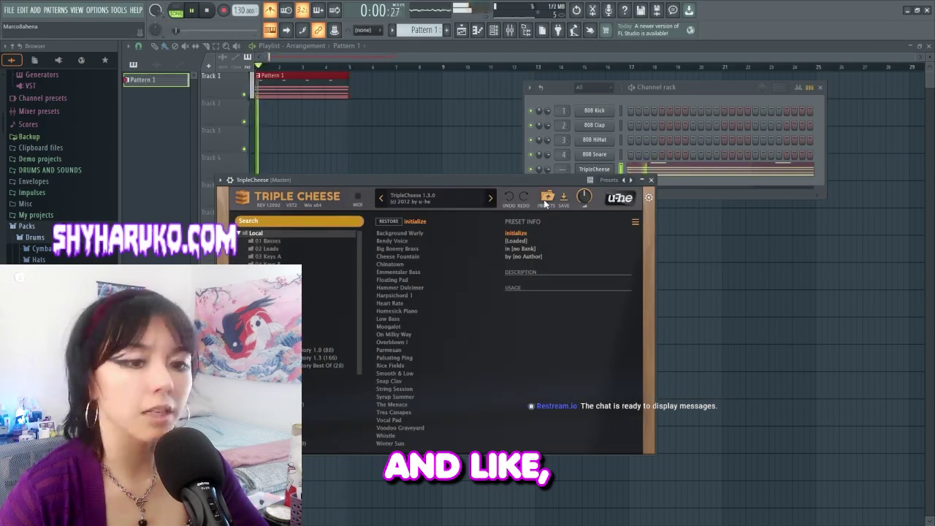
left_click(548, 169)
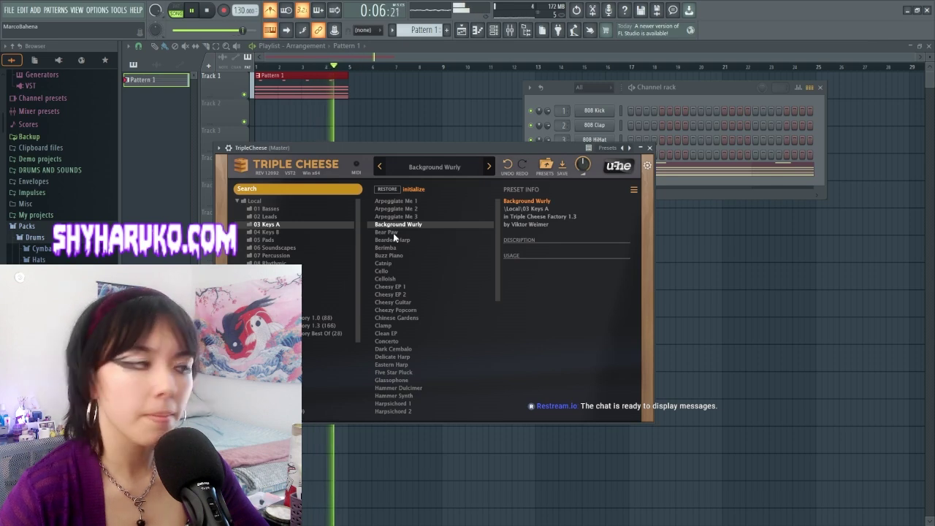
left_click(394, 233)
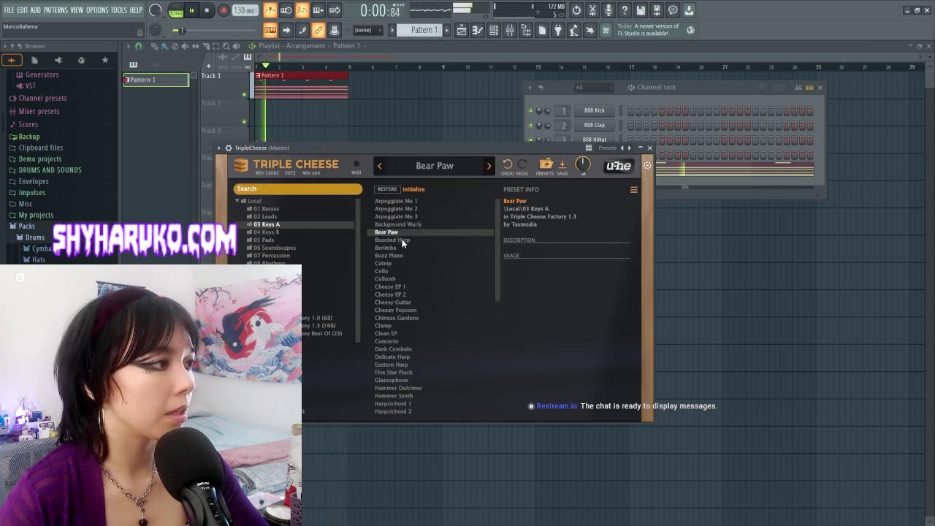
Audition the presets Bearded Harp, Buzz Piano, Catnip, Cello and Celloish on the playing pattern.
left_click(402, 241)
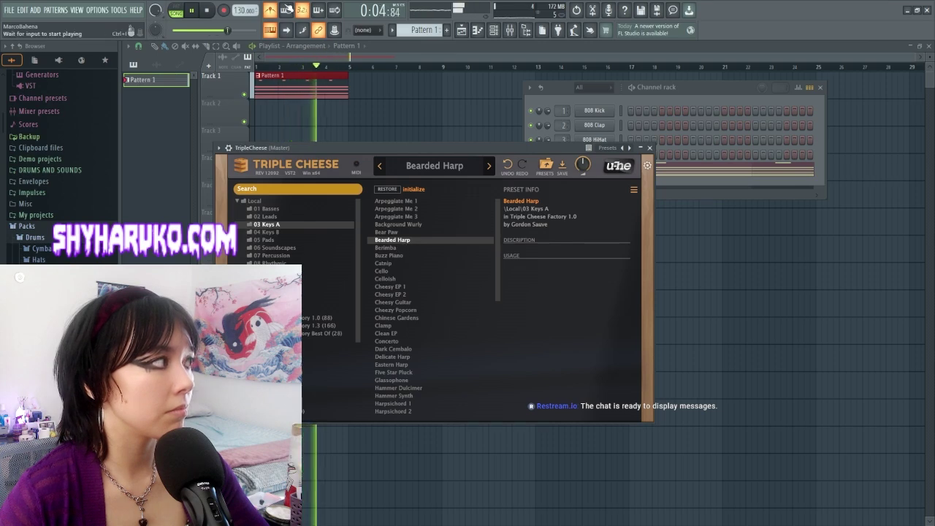
left_click(396, 257)
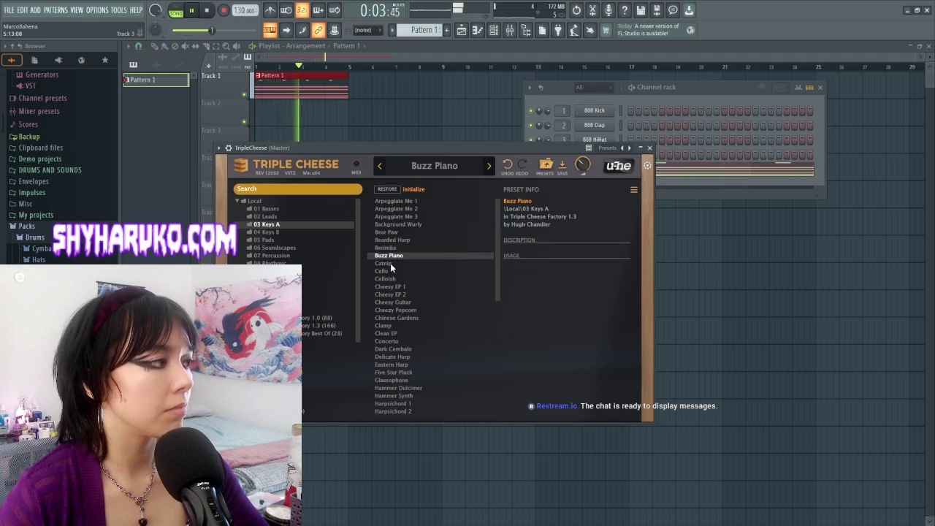
left_click(385, 264)
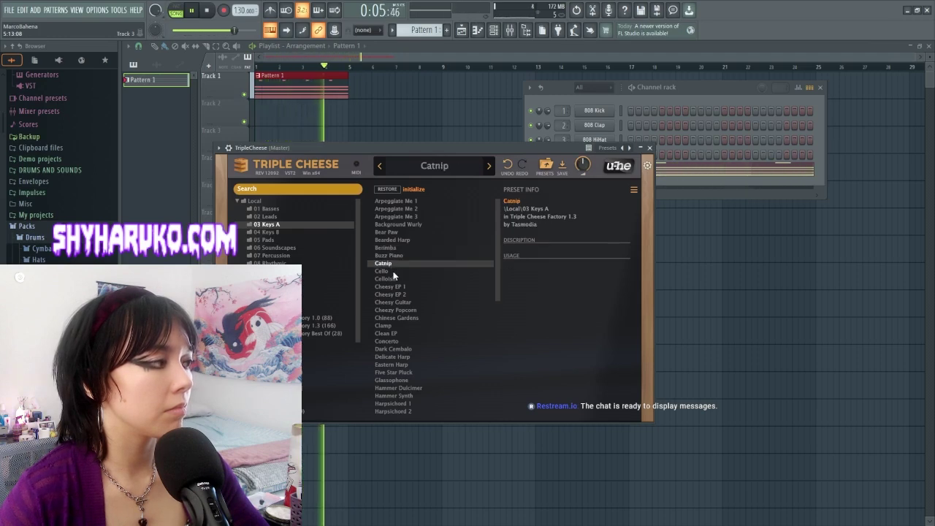
left_click(393, 271)
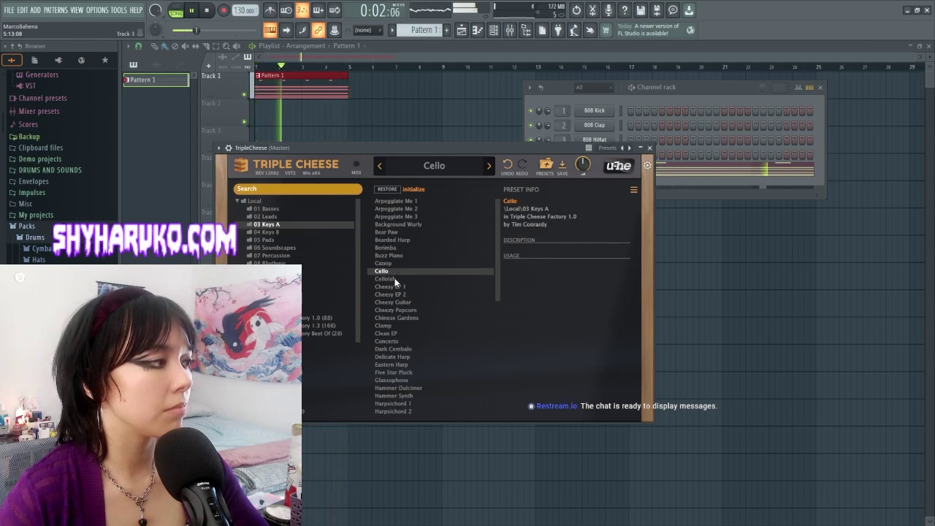
left_click(387, 279)
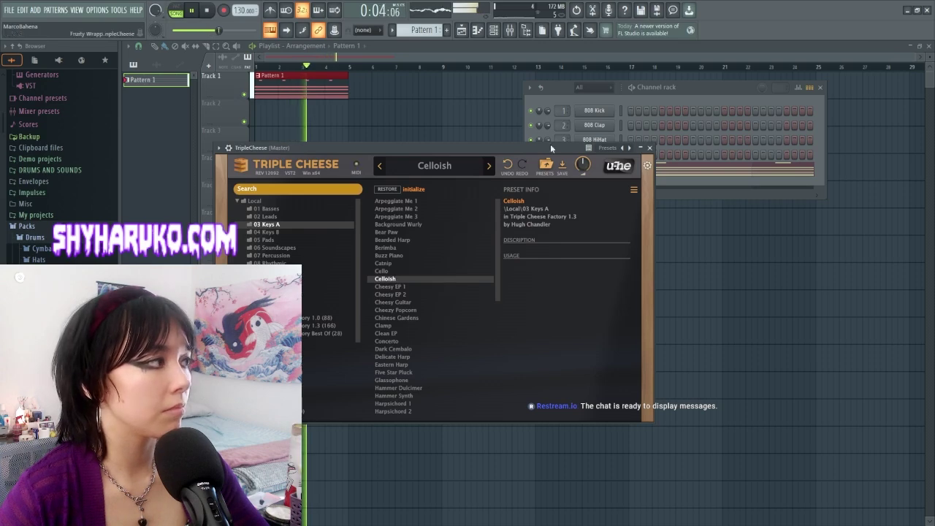
Set the TripleCheese channel volume to 63% and load the Chinese Gardens preset after trying the Cheesy EP, Cheesy Guitar and Cheezy Popcorn sounds.
left_click(552, 87)
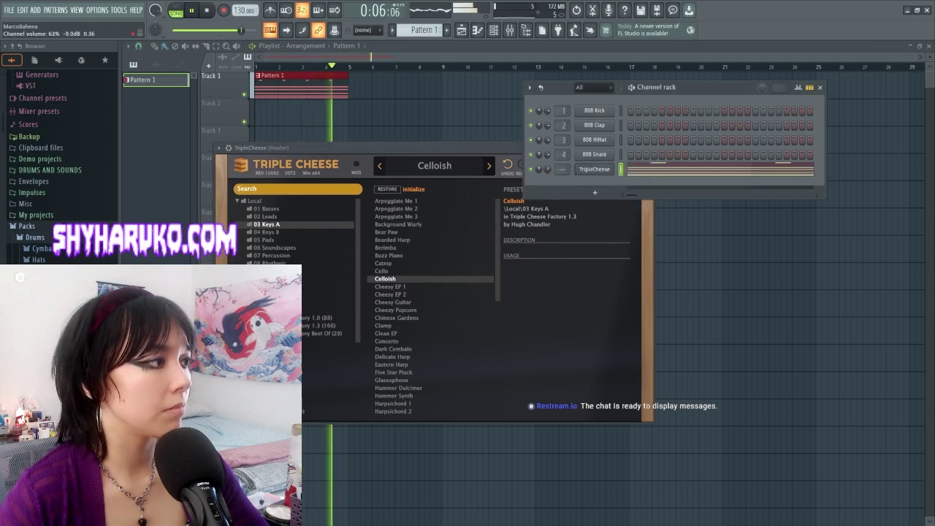
left_click(394, 288)
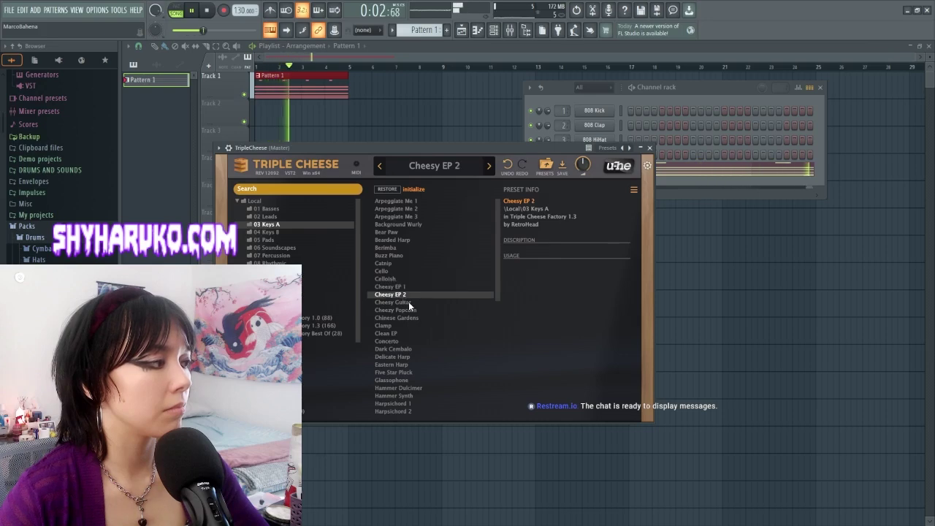
left_click(409, 304)
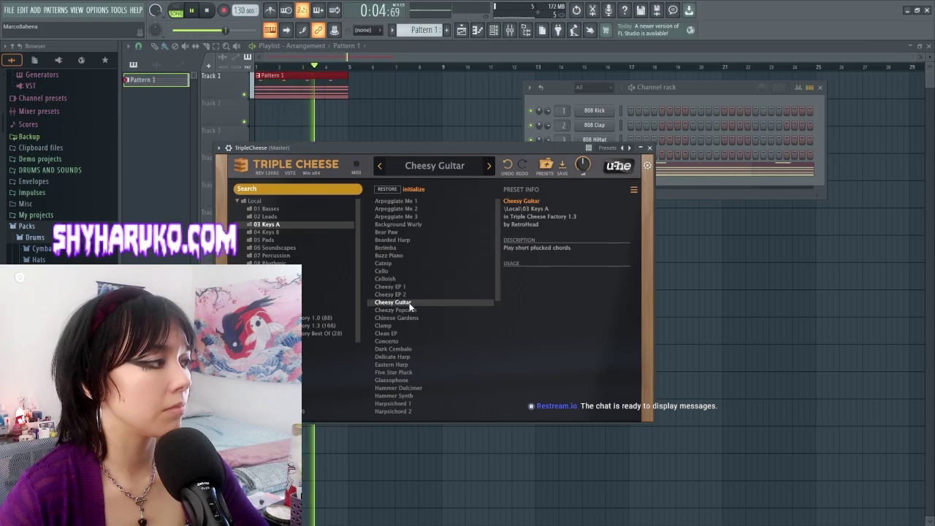
left_click(409, 310)
scroll(409, 309, "down", 1)
left_click(408, 303)
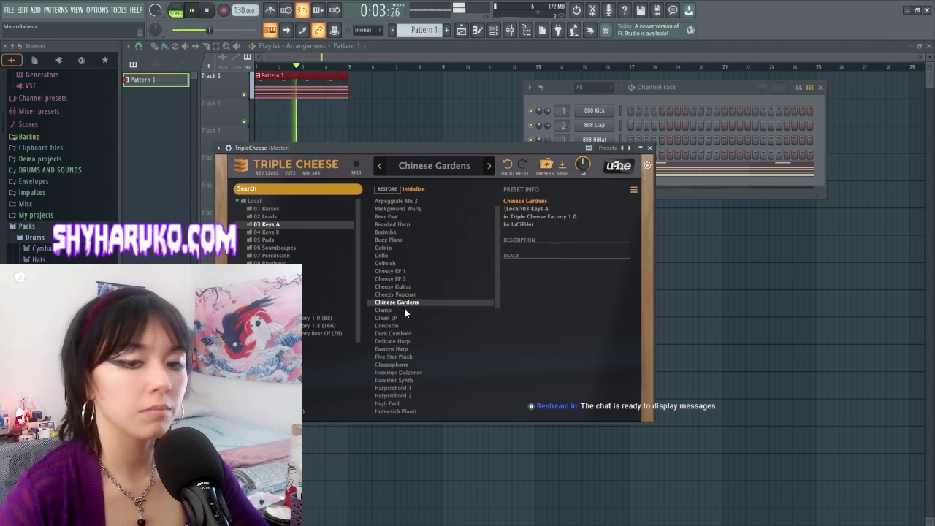
Reopen the TripleCheese notes, add a C#5, G#5, C6 and D#6 chord ending bar 4, and extend the progression to eight bars with F6 added.
left_click(689, 195)
left_click(566, 171)
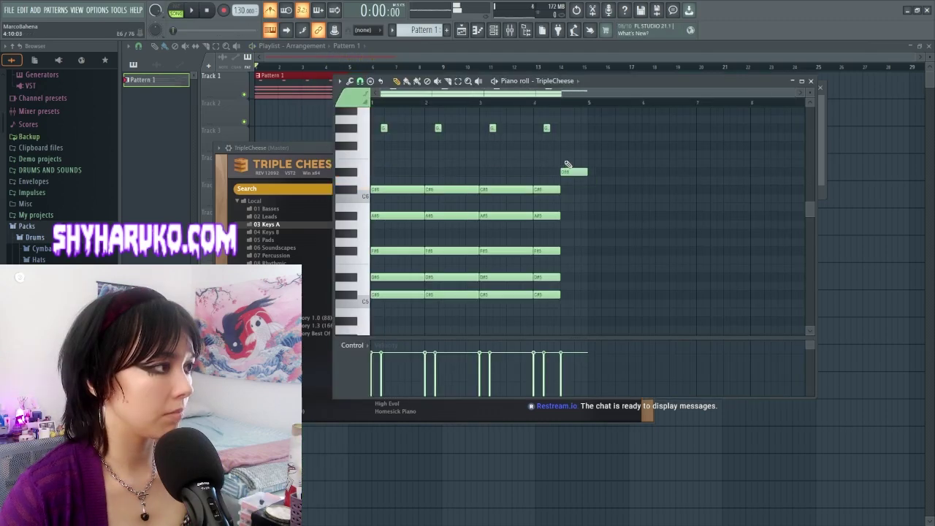
left_click(595, 154)
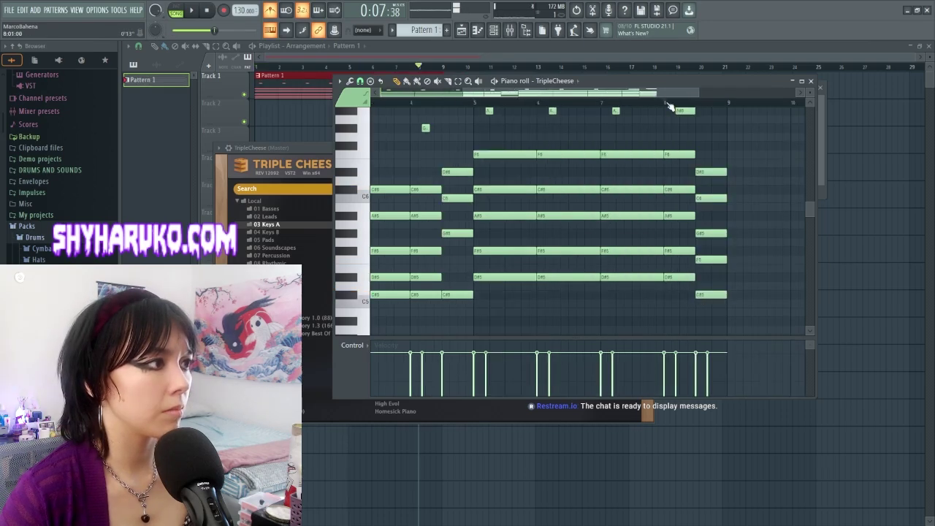
Play the eight-bar progression from the start and examine the melody around bar 4.
left_click(666, 103)
scroll(767, 201, "up", 3)
key("space")
key("space")
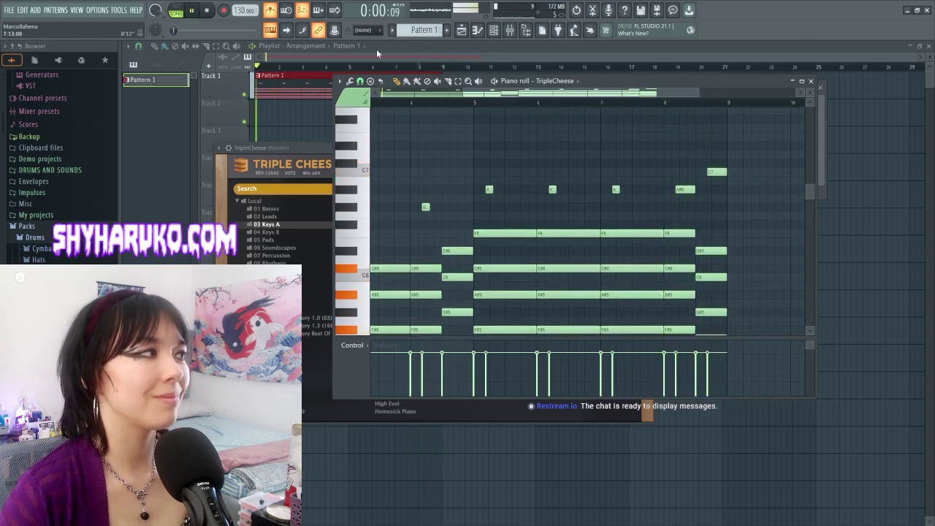
left_click_drag(581, 94, 438, 93)
scroll(616, 221, "up", 2)
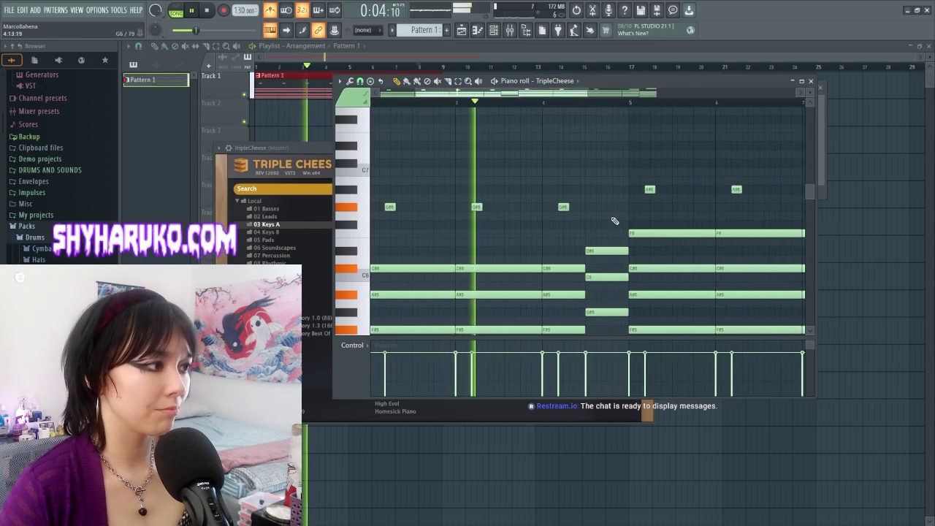
scroll(612, 220, "up", 1)
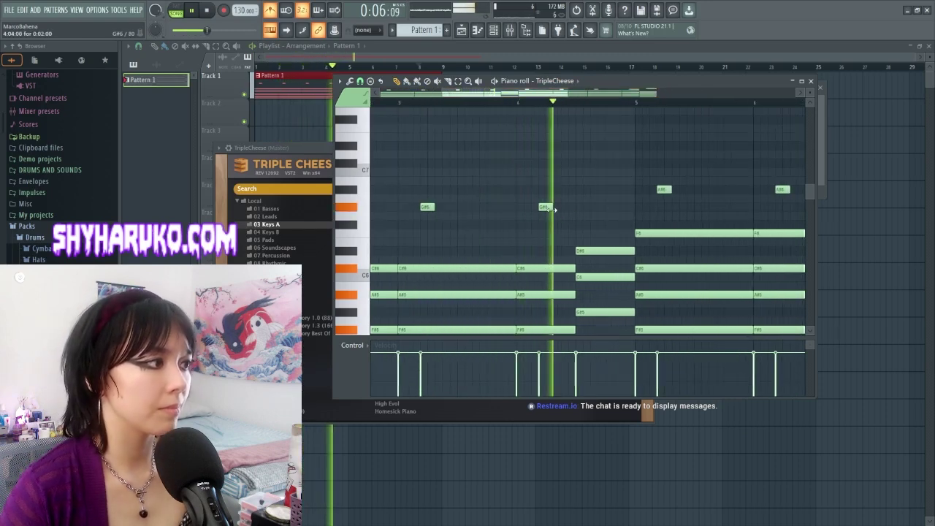
Add an A#6 note at the end of bar 4, extend the preceding G#6 to meet it, and listen to the result.
key("space")
left_click(592, 181)
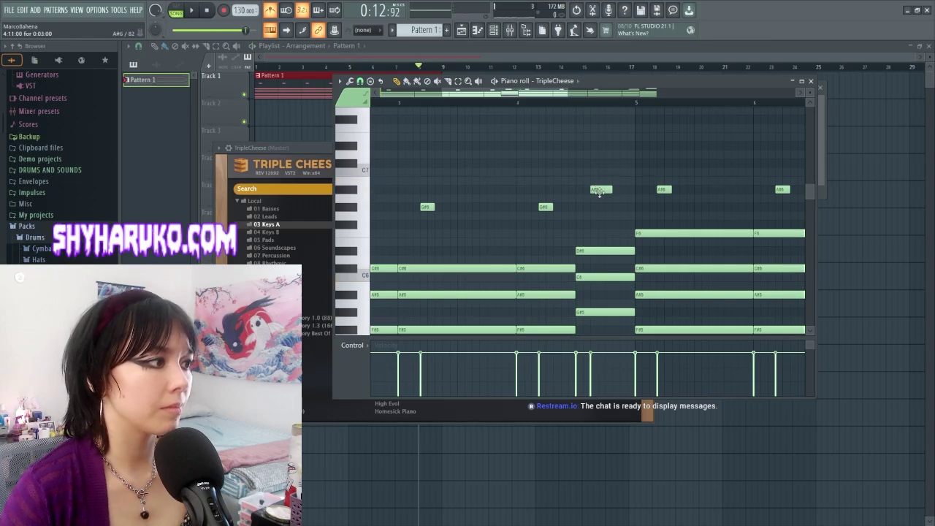
left_click_drag(552, 207, 598, 209)
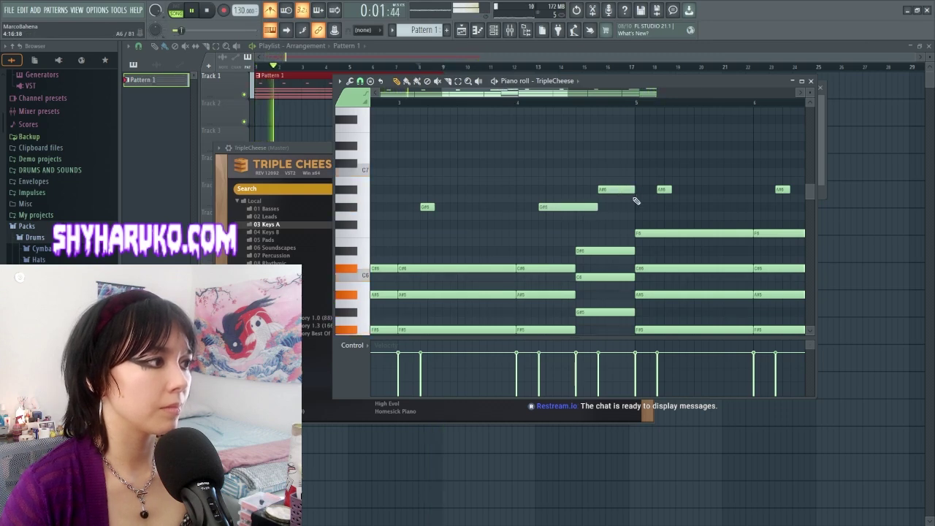
scroll(634, 197, "down", 5)
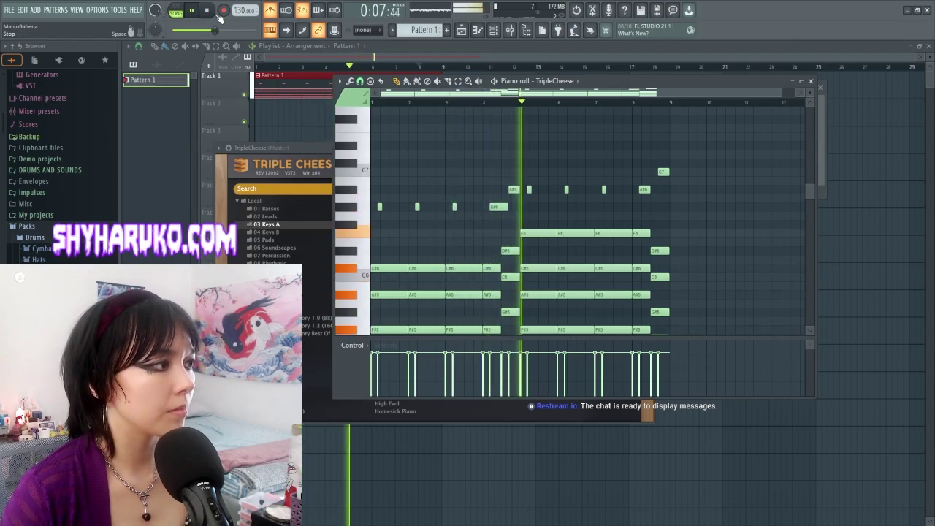
Raise the A#6 melody notes in bars 5 to 8 to C7 and lower the final melody note to A#6.
key("space")
scroll(526, 161, "up", 3)
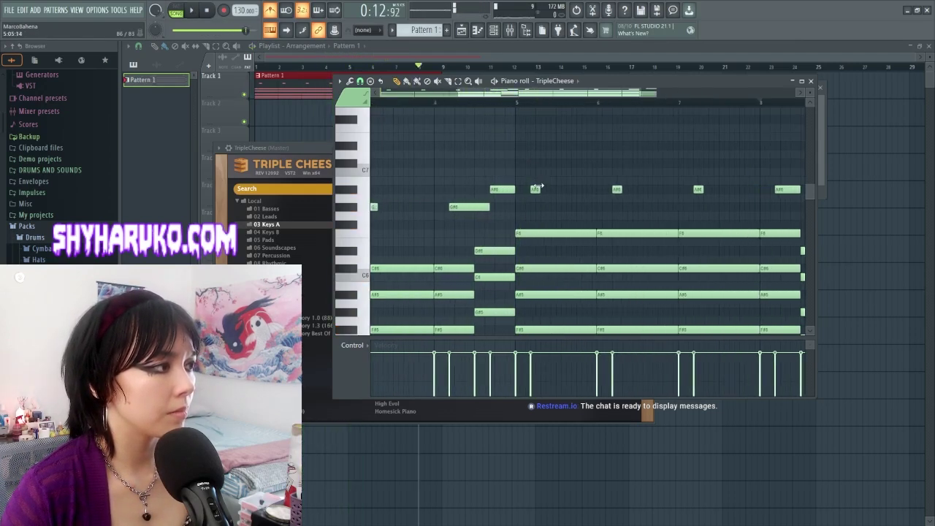
scroll(758, 241, "up", 3)
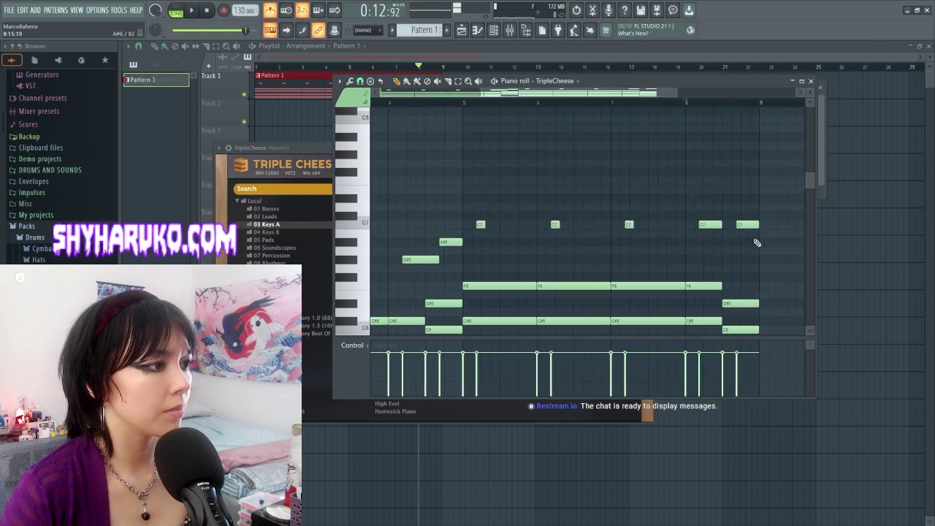
left_click(745, 229)
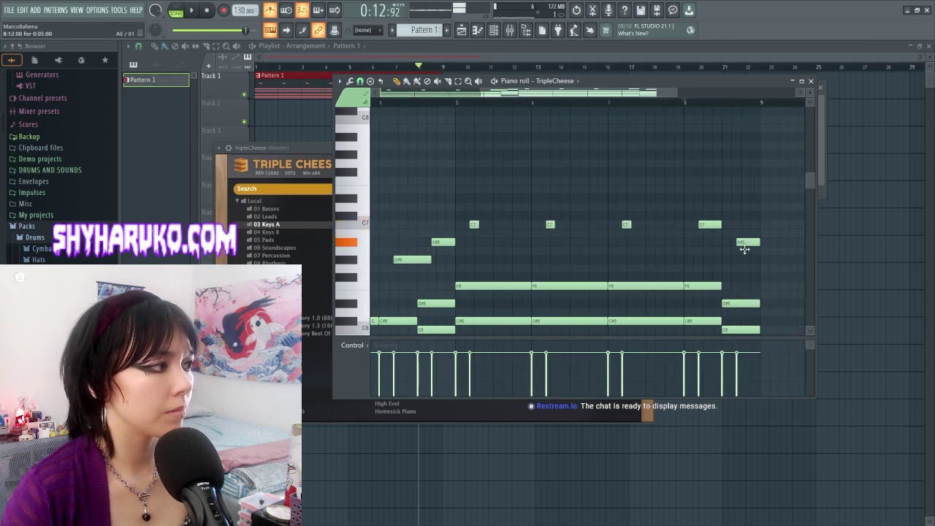
Play back the full eight-bar pattern, skip ahead to bar 7, and stop playback after the ending.
key("space")
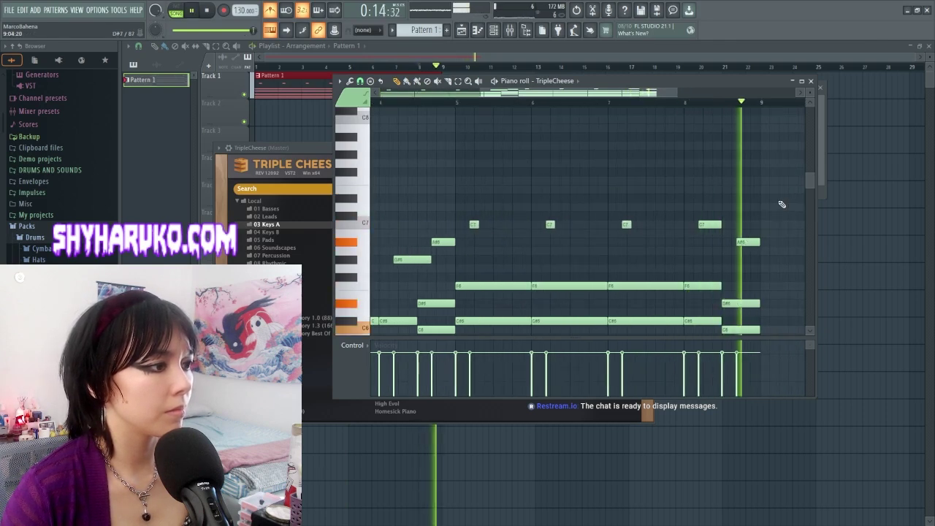
scroll(519, 168, "down", 4)
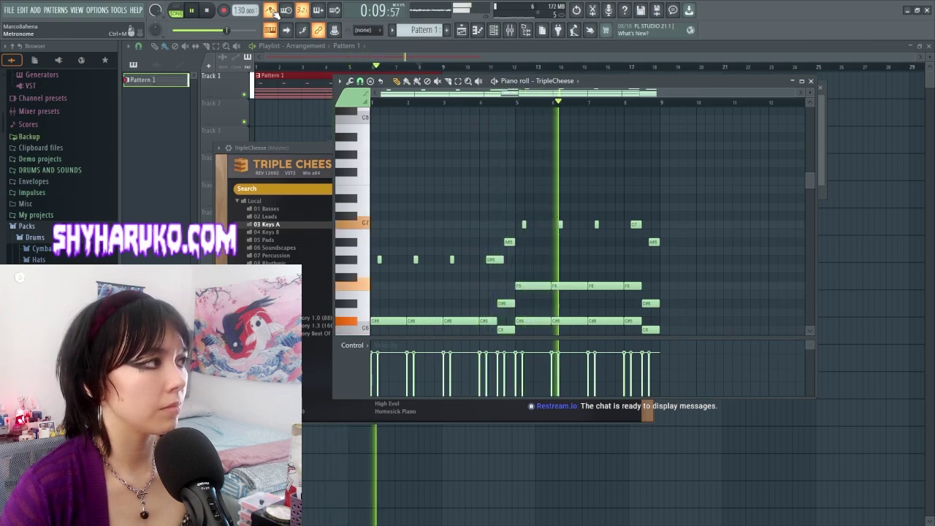
scroll(541, 203, "down", 5)
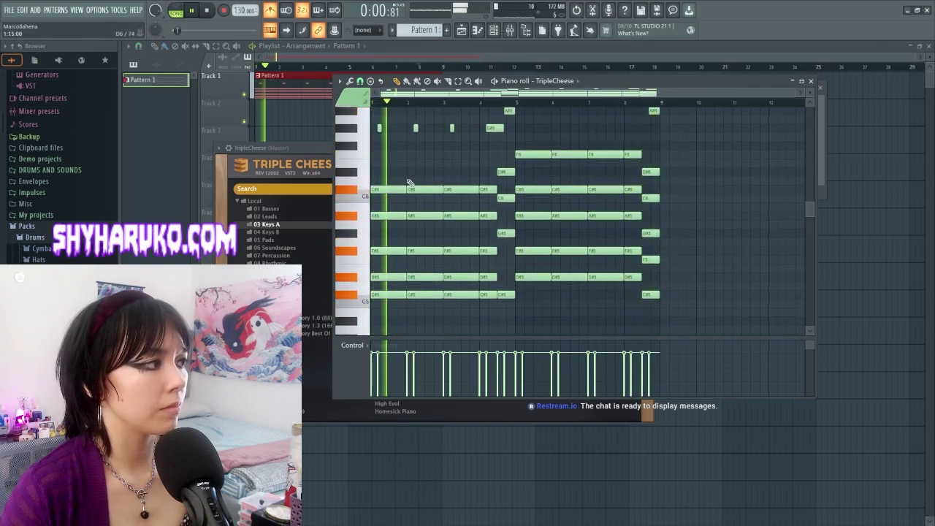
left_click(591, 102)
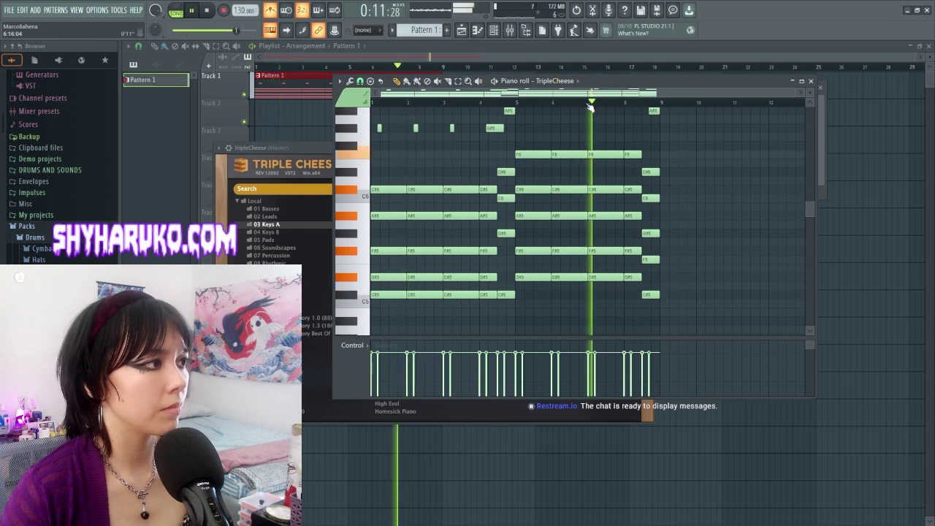
left_click(195, 10)
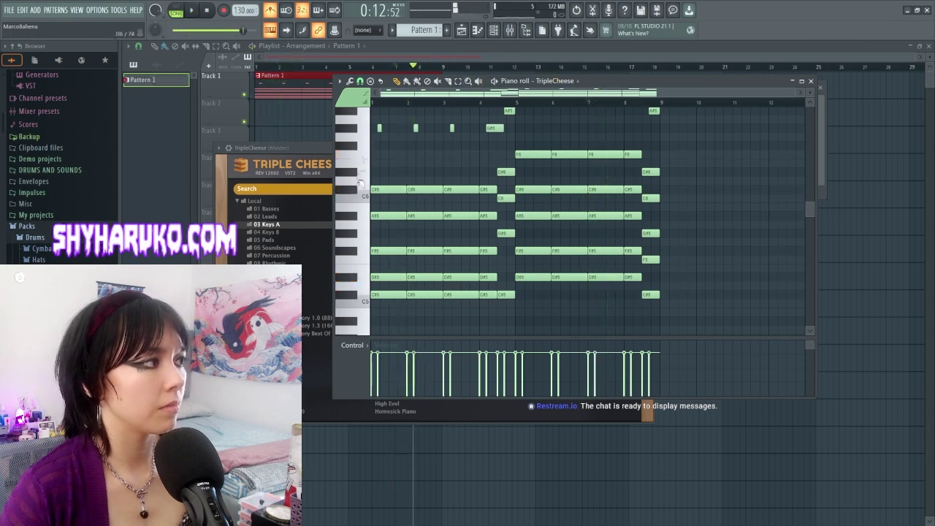
Play back the chord progression from bar 5 and stop playback to examine the chords there.
left_click(511, 46)
key("space")
left_click(498, 31)
left_click(636, 167)
key("space")
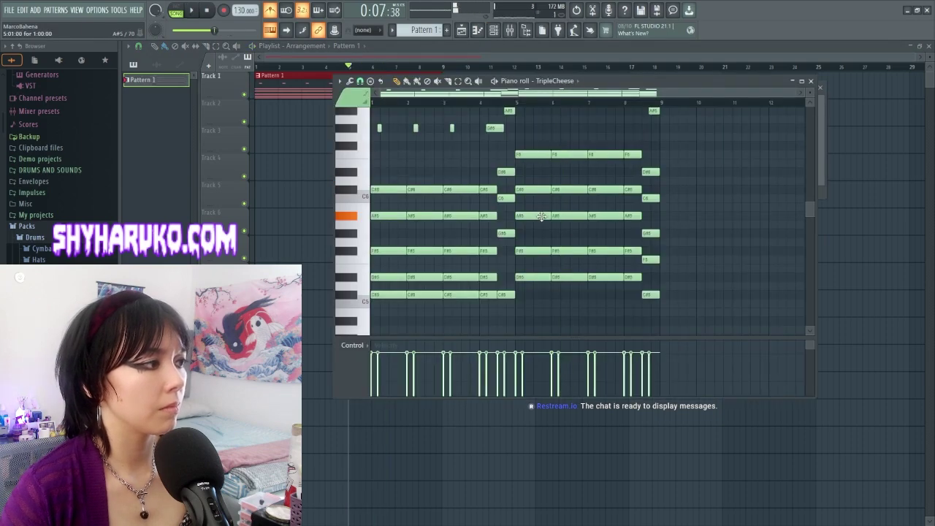
In bars 5 to 8, lower the A#5 chord notes to G#5 and the F#5 notes to F5, then the final chord's F5 to D#5.
key("space")
left_click_drag(605, 217, 597, 262)
key("space")
key("space")
key("space")
left_click_drag(532, 252, 532, 263)
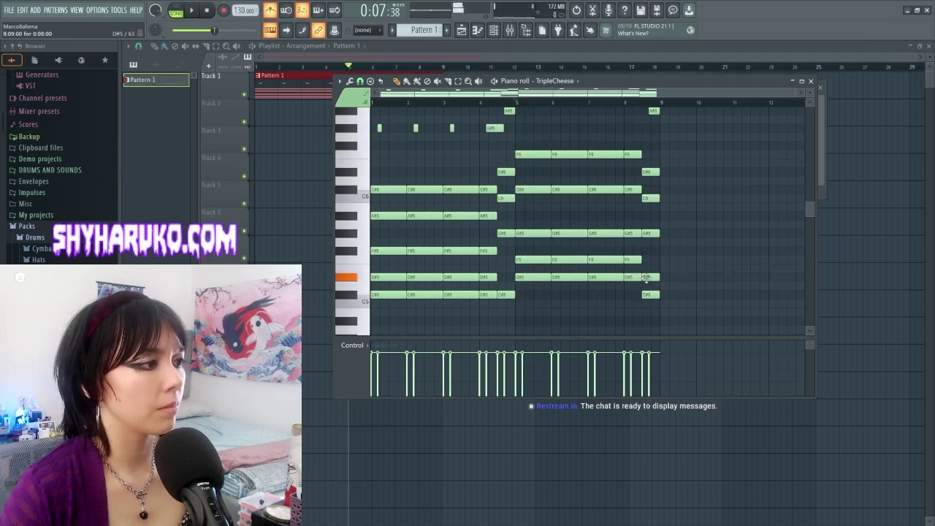
Play back the revised pattern and examine the C7 melody notes over bars 5 to 8.
key("space")
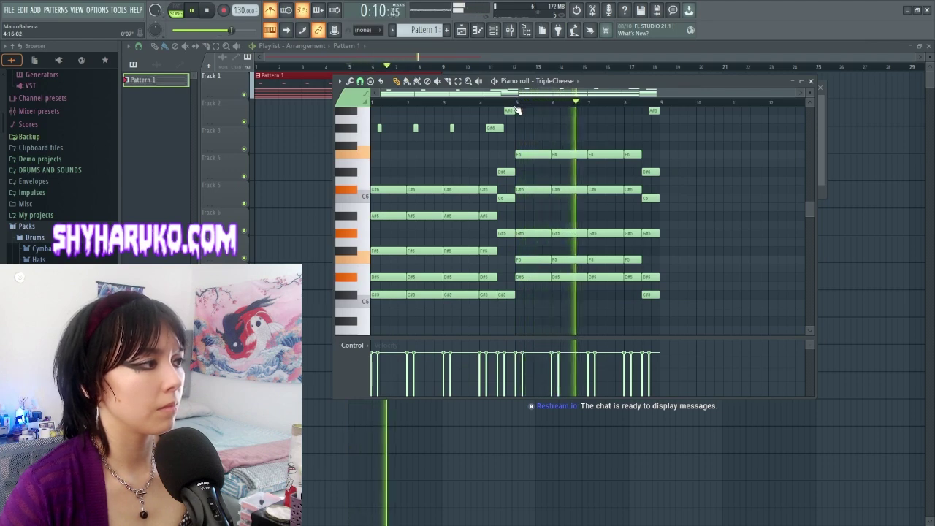
scroll(649, 199, "up", 2)
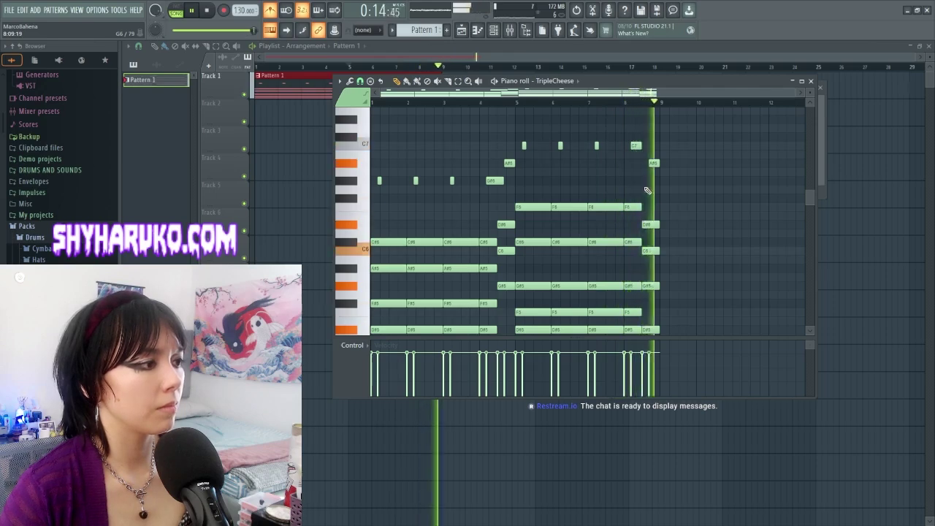
scroll(646, 193, "down", 2)
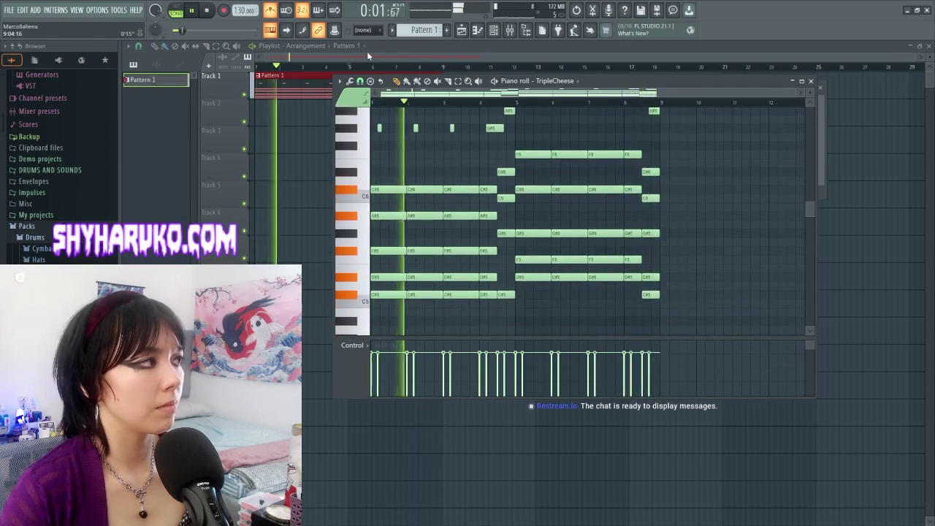
Add a second Triple Cheese channel for the bass and open its piano roll.
left_click(502, 35)
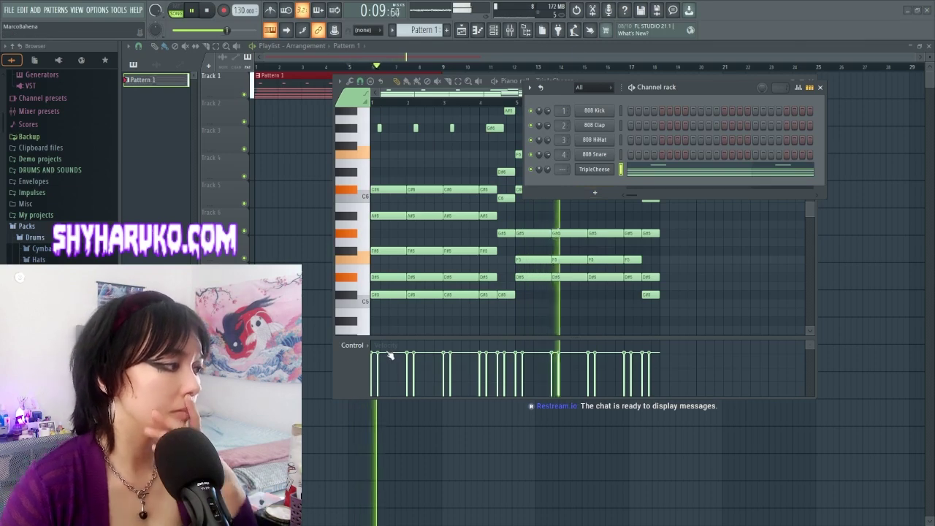
left_click(397, 426)
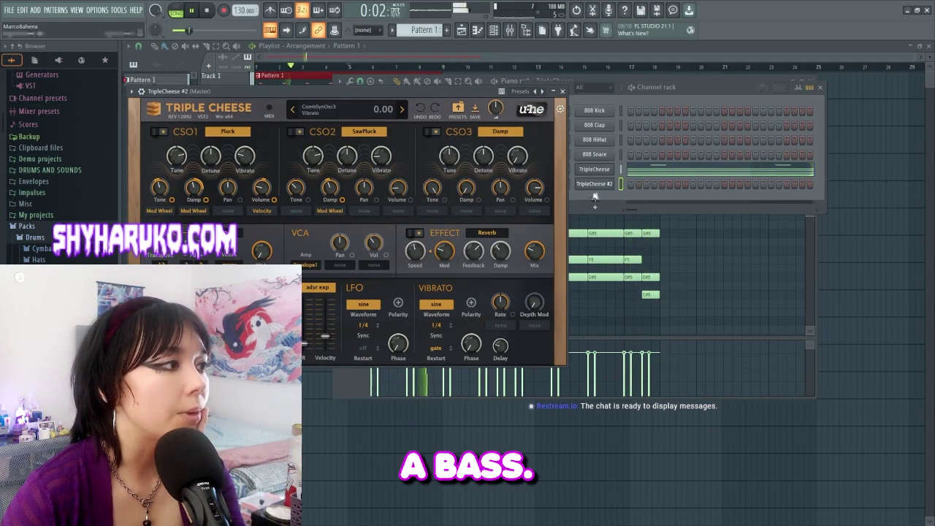
left_click(633, 183)
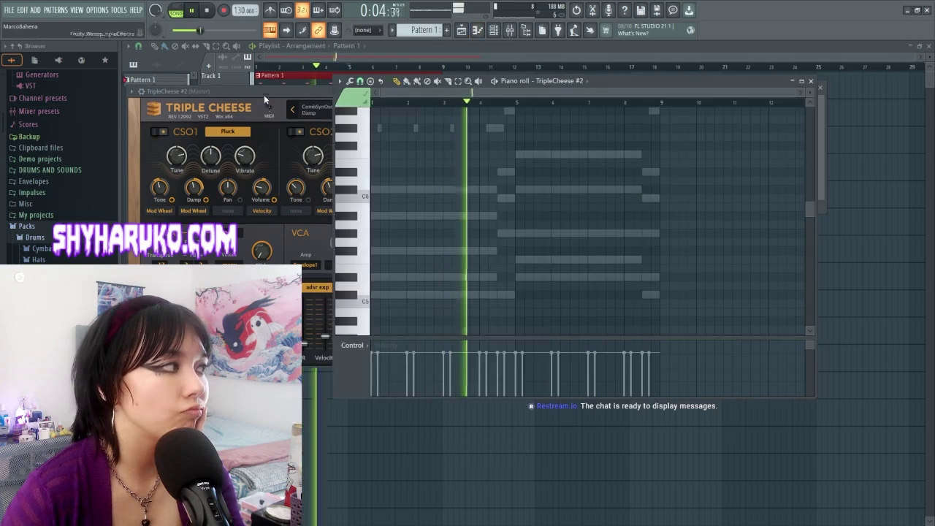
Browse the 01 Basses presets of the second Triple Cheese and load Digital Pluck.
left_click(264, 95)
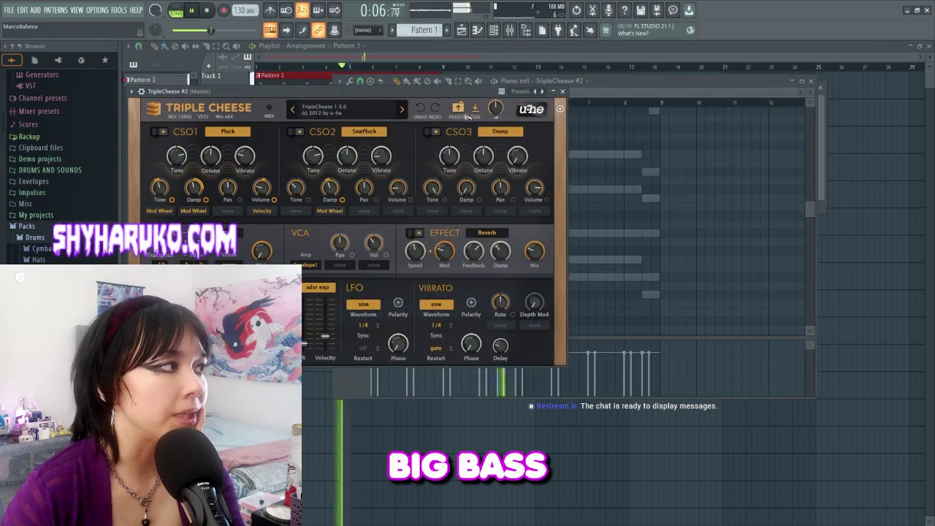
left_click(344, 109)
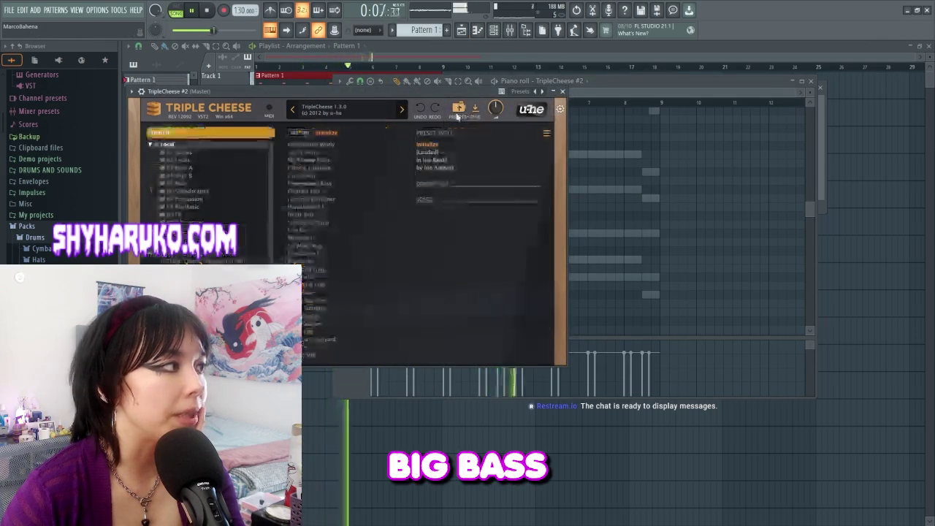
left_click(183, 152)
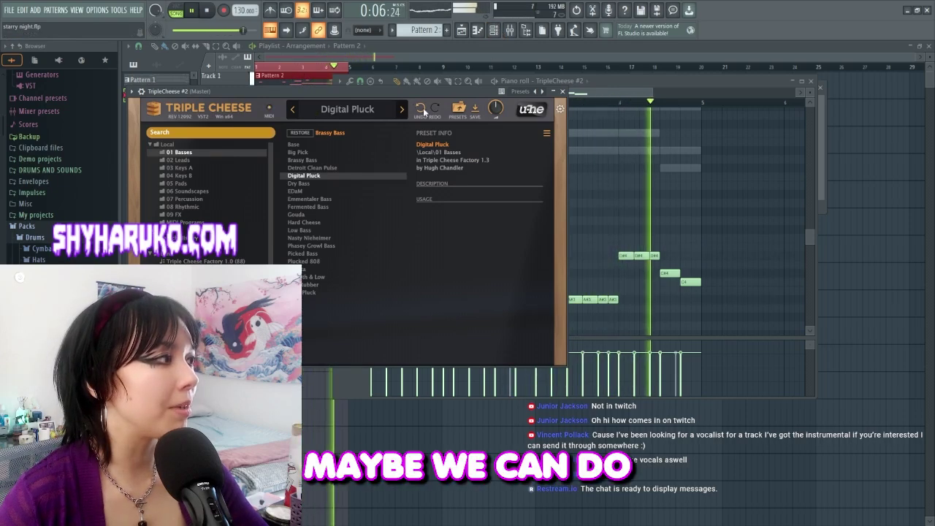
Show the bass synth's parameters and raise the CSO1 Tone to 64.50.
left_click(311, 109)
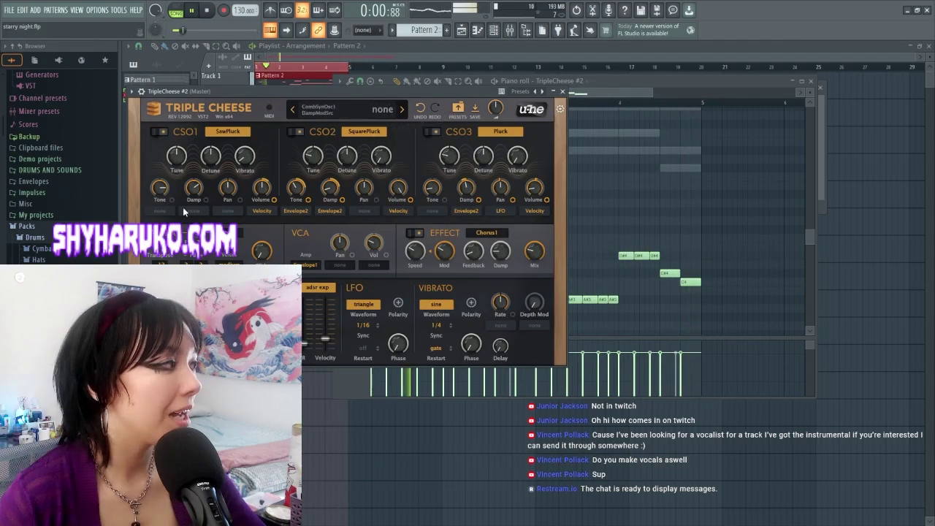
left_click_drag(171, 169, 167, 263)
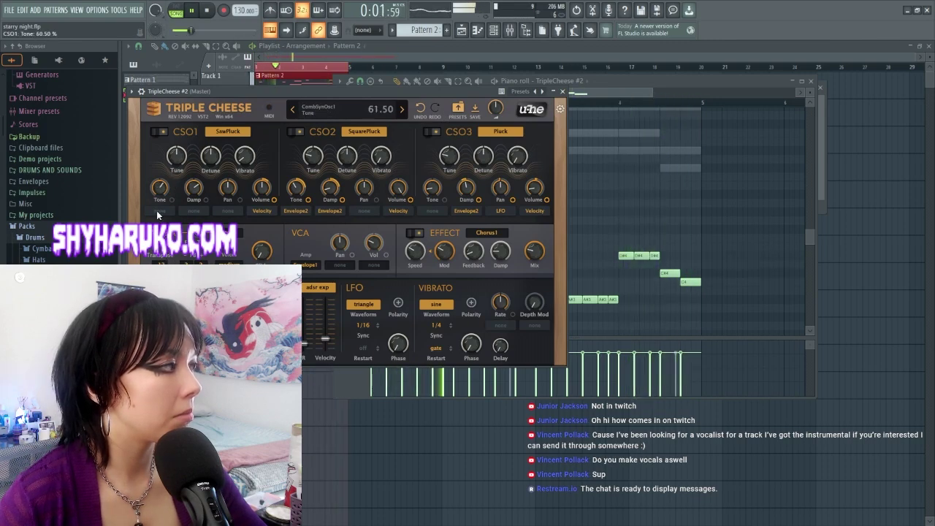
left_click_drag(158, 196, 162, 206)
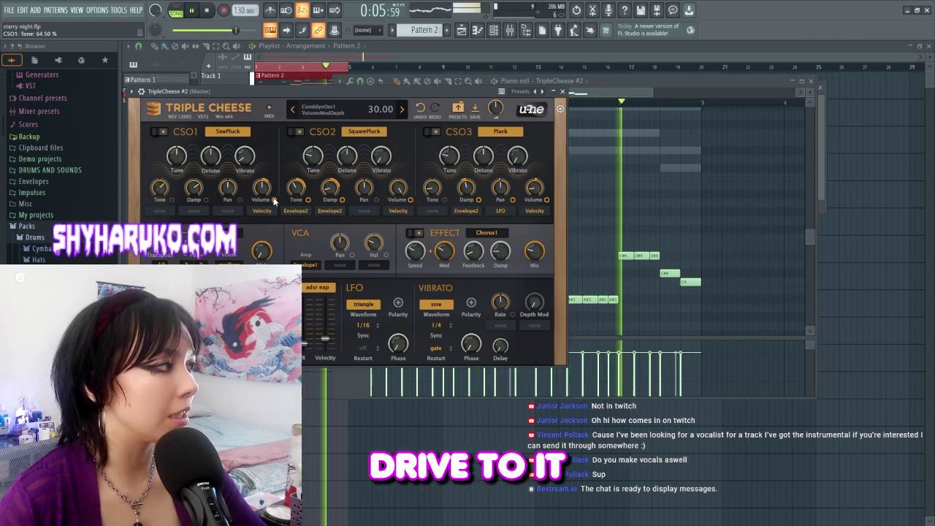
Adjust the CSO2 and CSO3 Tone of the bass synth and set its main output to 100.
mouse_move(296, 190)
left_mouse_down()
mouse_move(290, 228)
mouse_move(282, 184)
left_mouse_up()
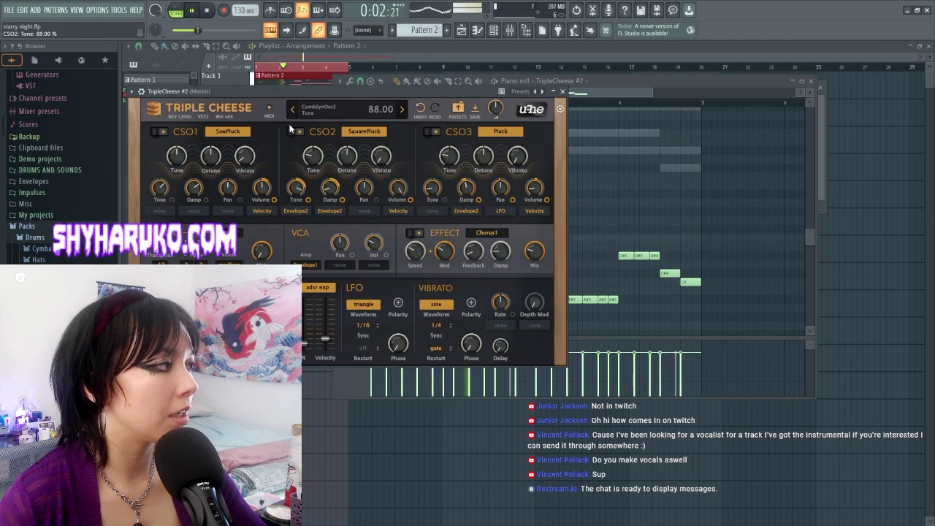
left_click_drag(296, 179, 296, 184)
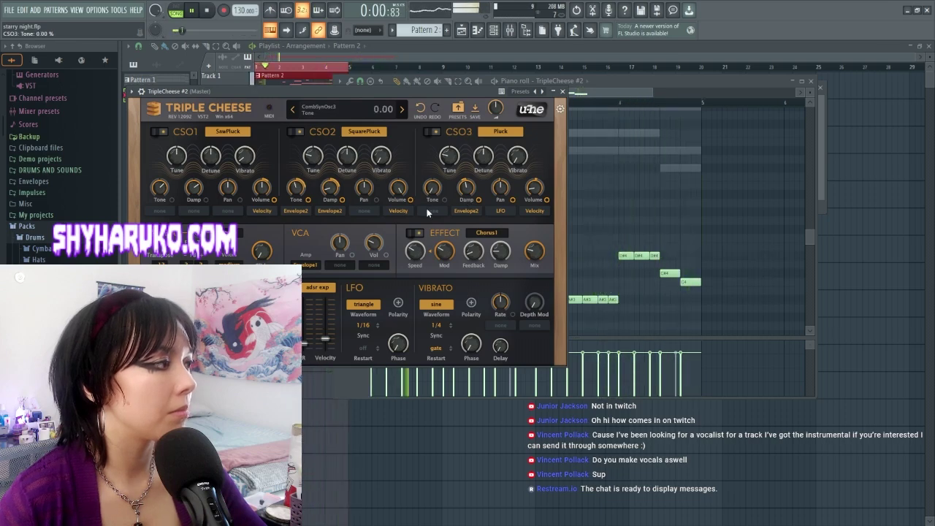
left_click_drag(451, 92, 417, 264)
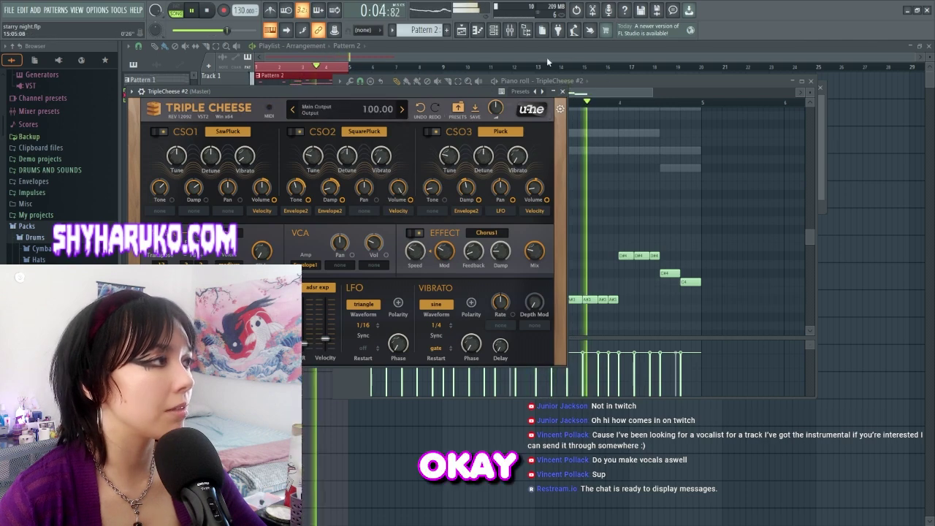
Add a third Triple Cheese channel and open the mixer.
left_click(494, 30)
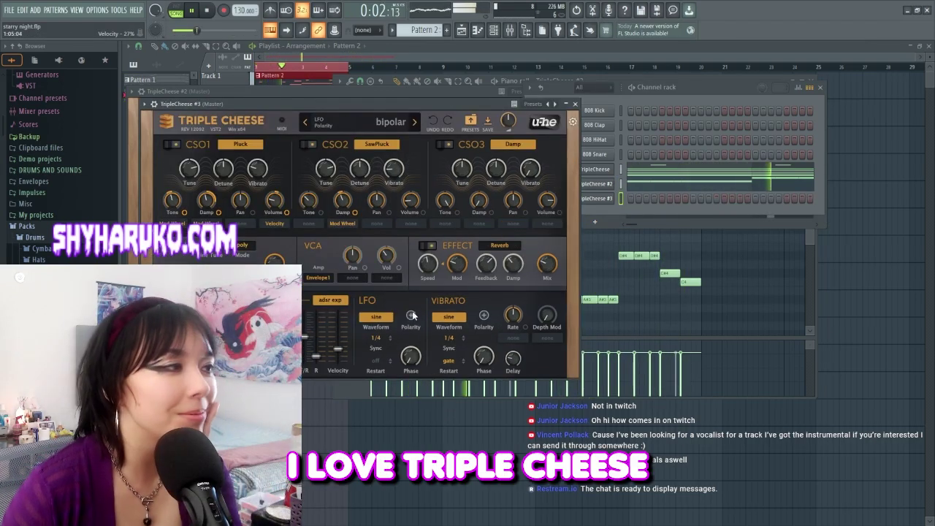
left_click(719, 89)
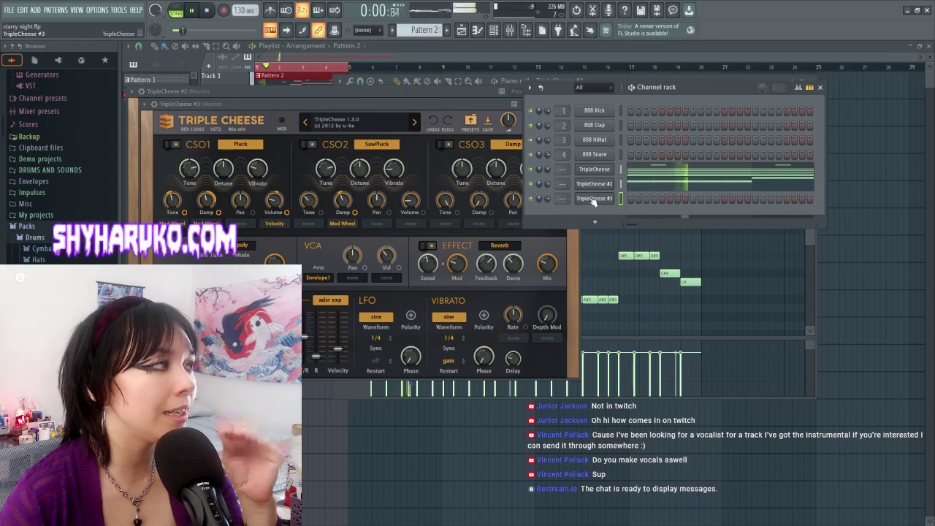
left_click(493, 29)
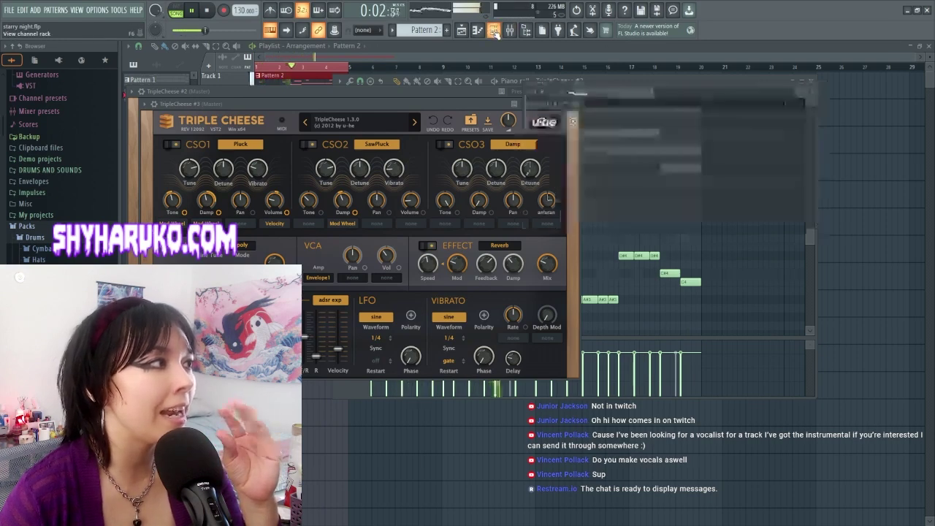
left_click(509, 33)
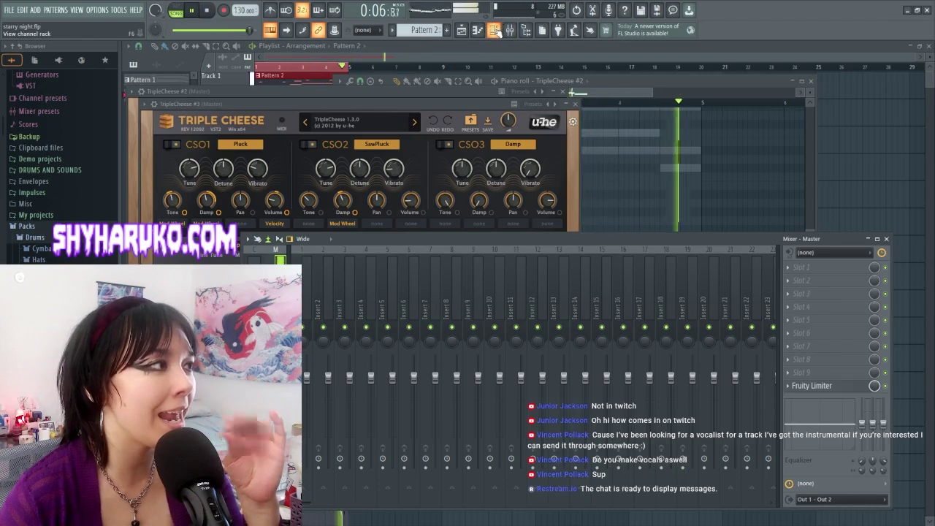
Audition the 02 Leads presets of the third Triple Cheese and load Genuine Scottish Cheddar.
left_click(494, 31)
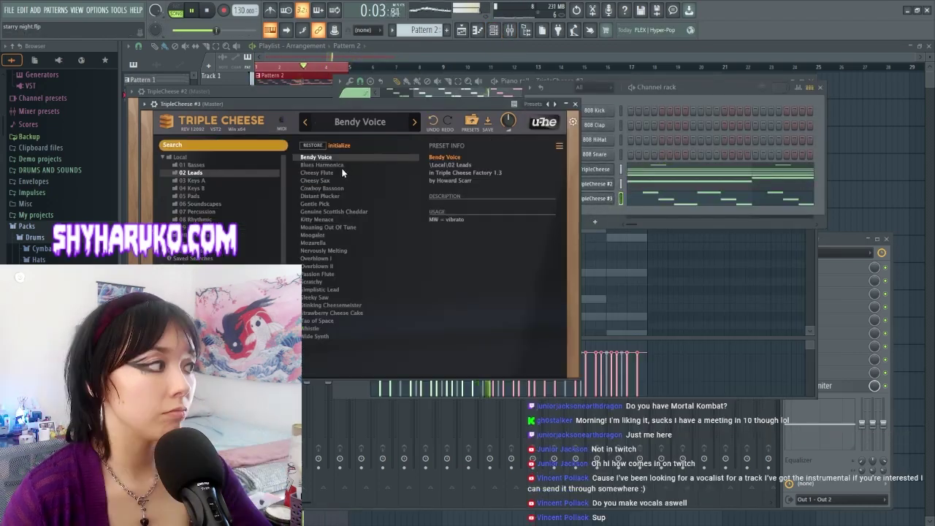
left_click(337, 166)
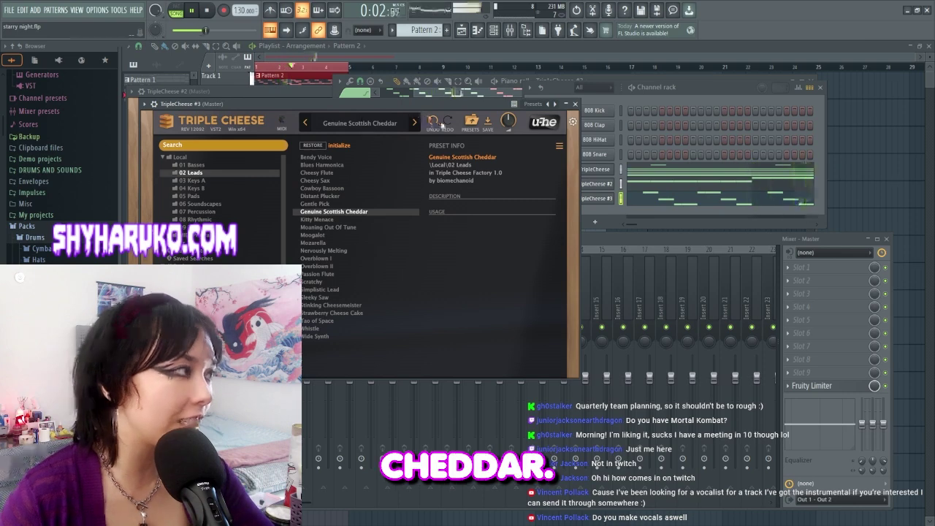
left_click(470, 126)
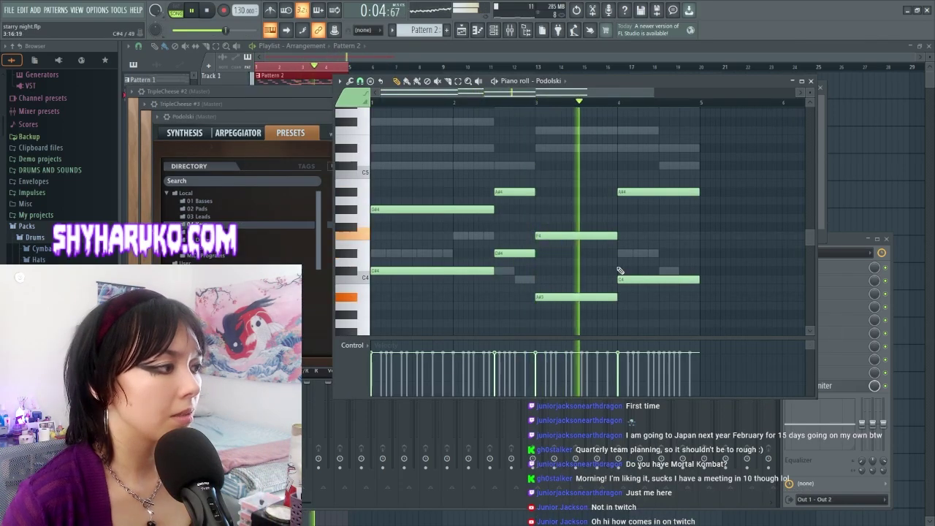
Open the Podolski channel's synth, audition its 04 Keys presets and load UH Tine 1.
left_click(836, 239)
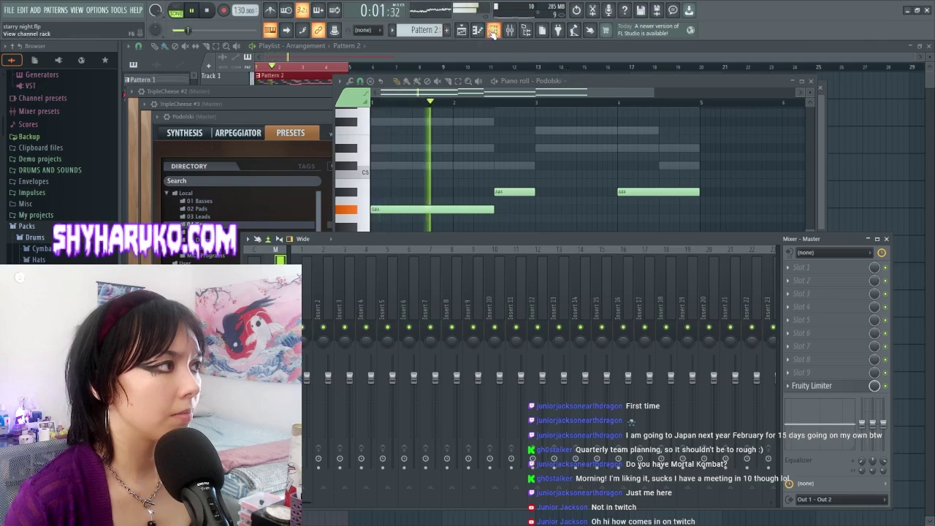
left_click(493, 32)
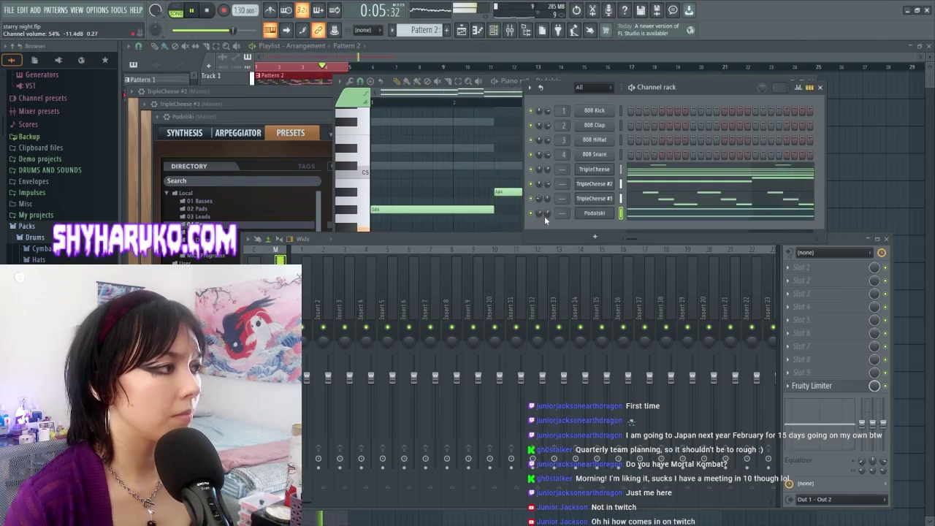
left_click(610, 215)
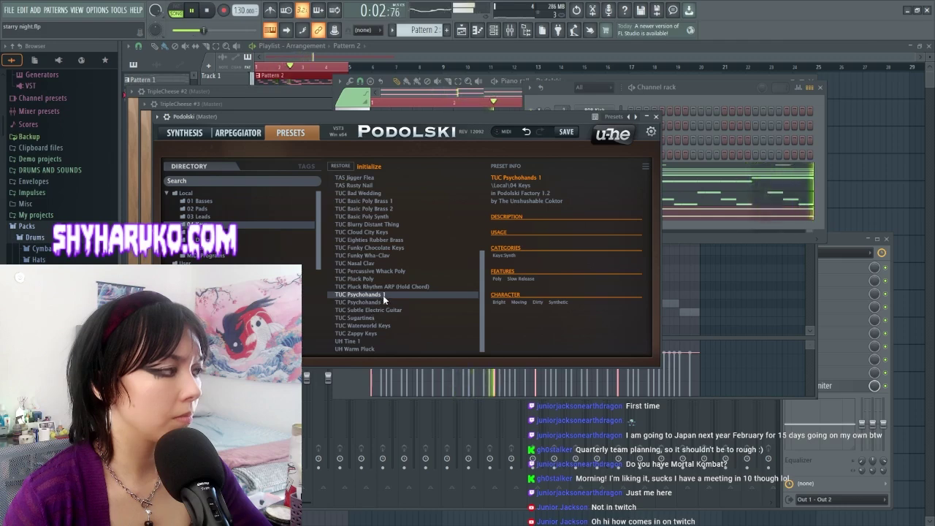
left_click(359, 349)
left_click(368, 340)
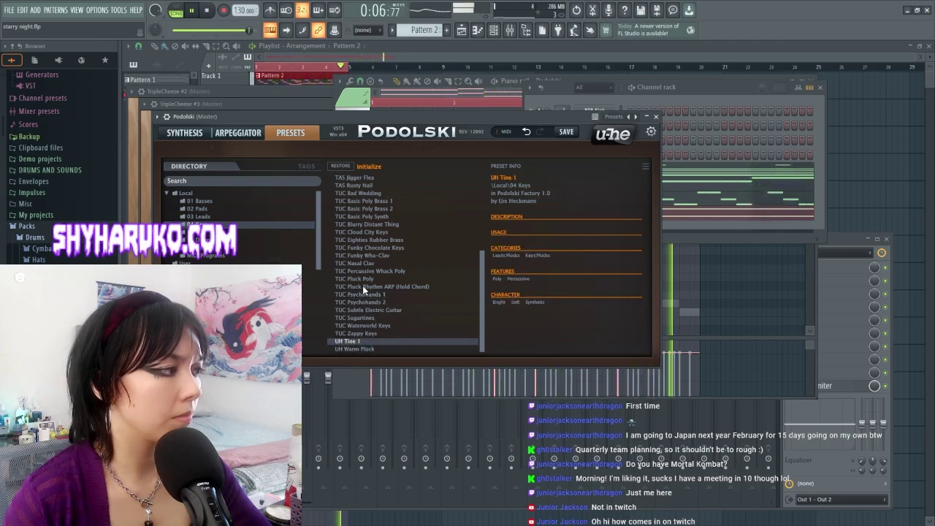
left_click(369, 333)
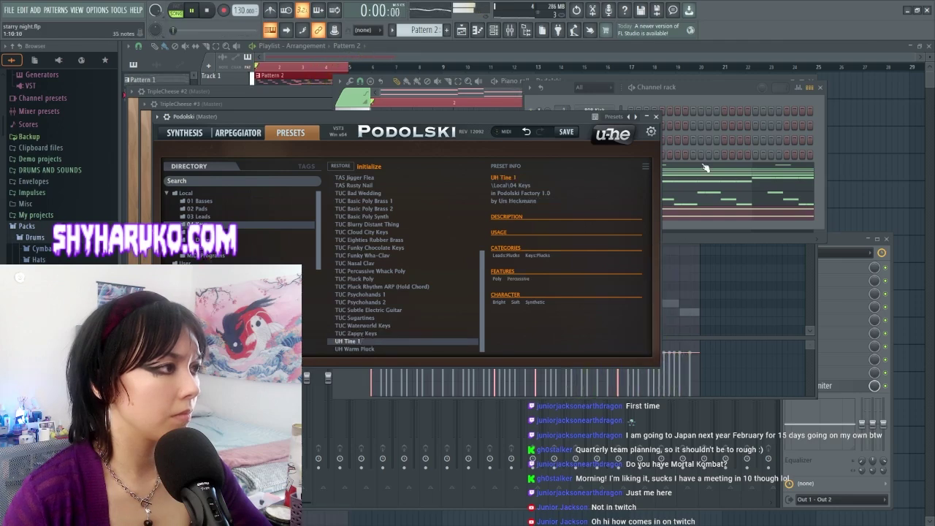
Add a second Podolski channel for the melody and open its preset browser.
left_click(703, 84)
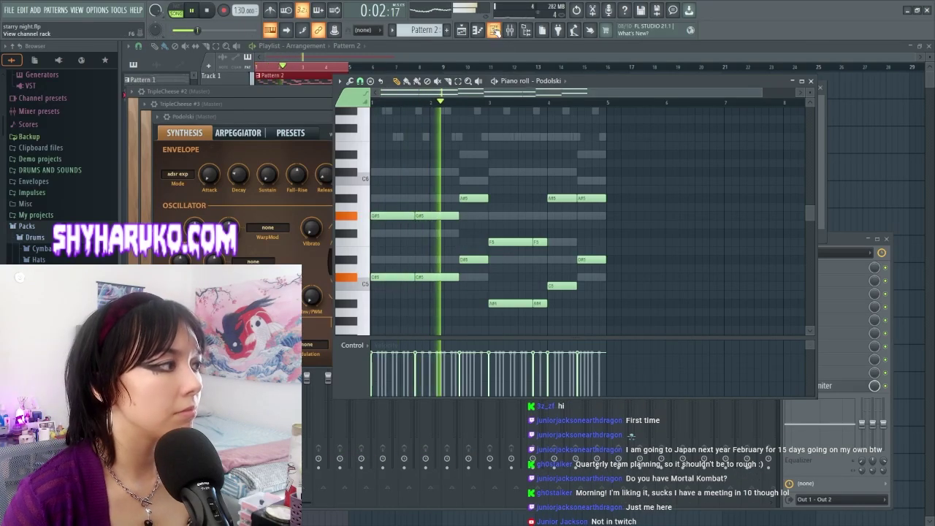
left_click(495, 31)
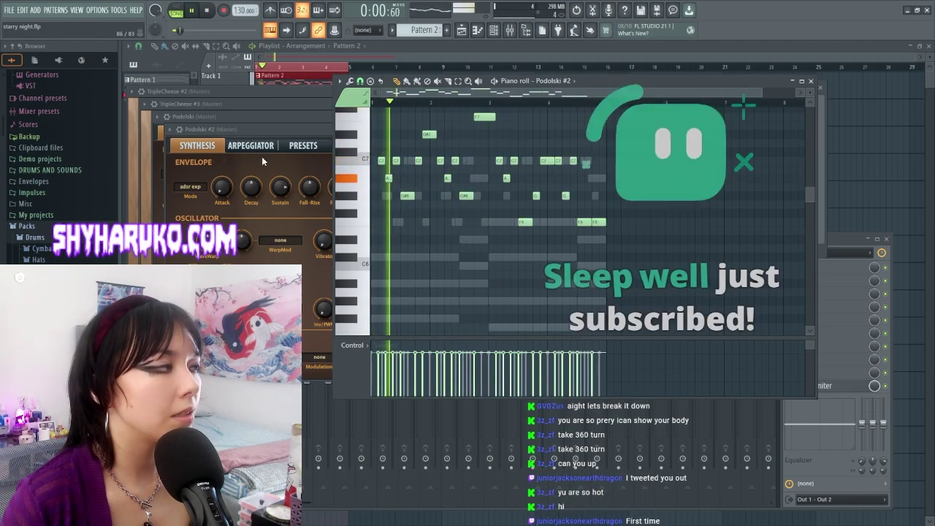
left_click(258, 136)
left_click(304, 146)
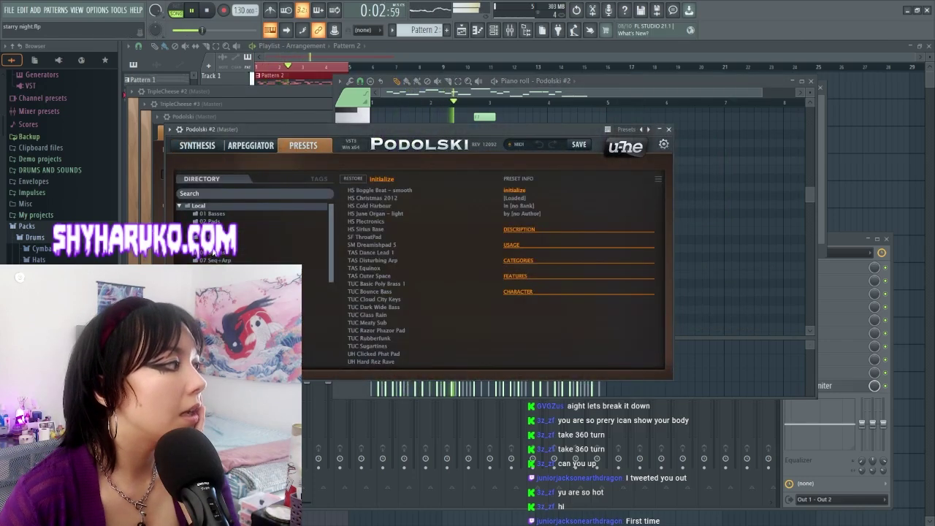
Audition the second Podolski channel's 03 Leads presets, load TUC Plasticwood Lead and adjust that channel's volume.
left_click(321, 229)
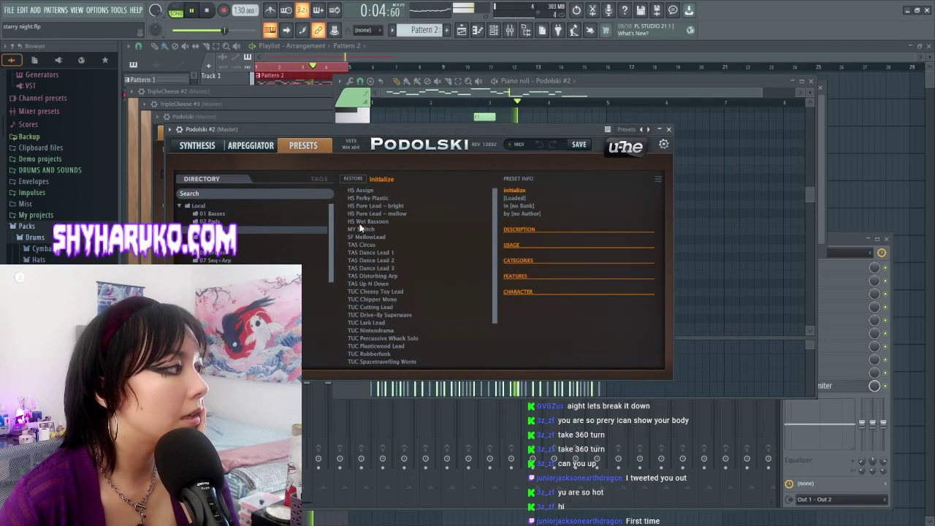
left_click(360, 224)
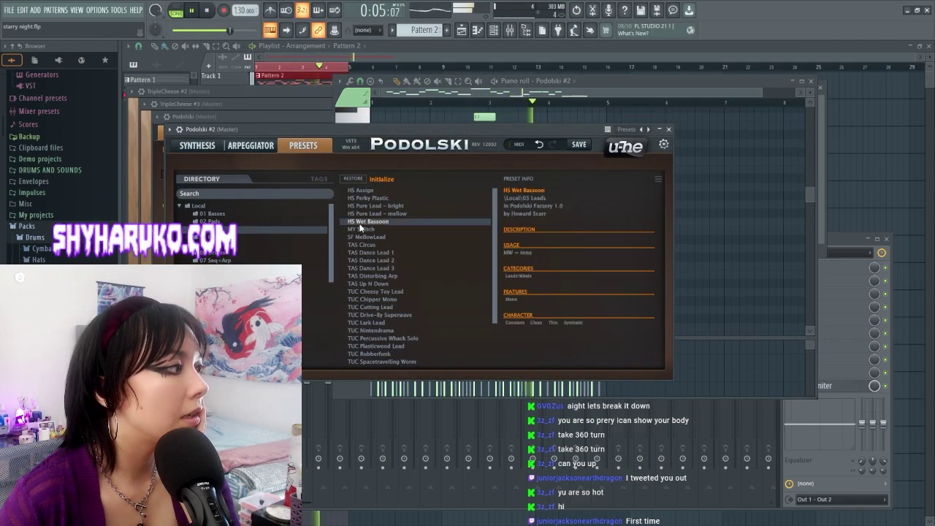
left_click(401, 244)
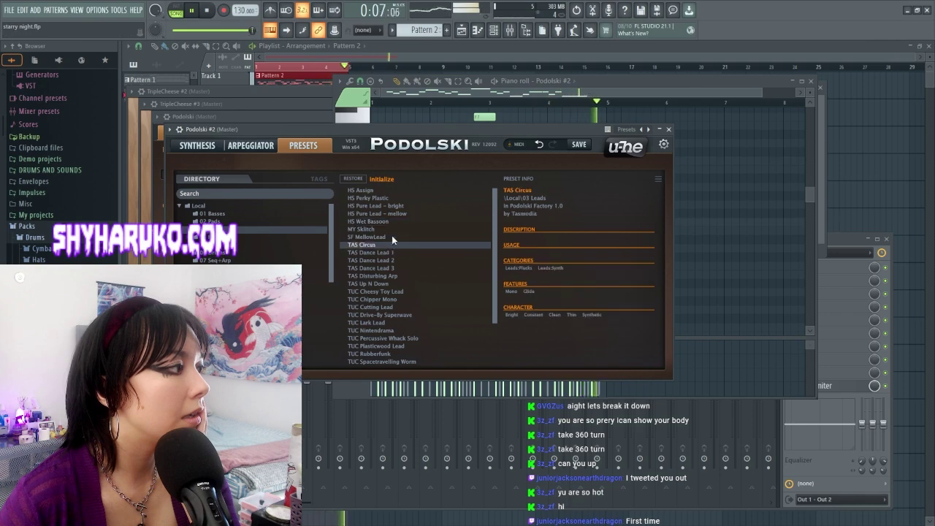
left_click(494, 30)
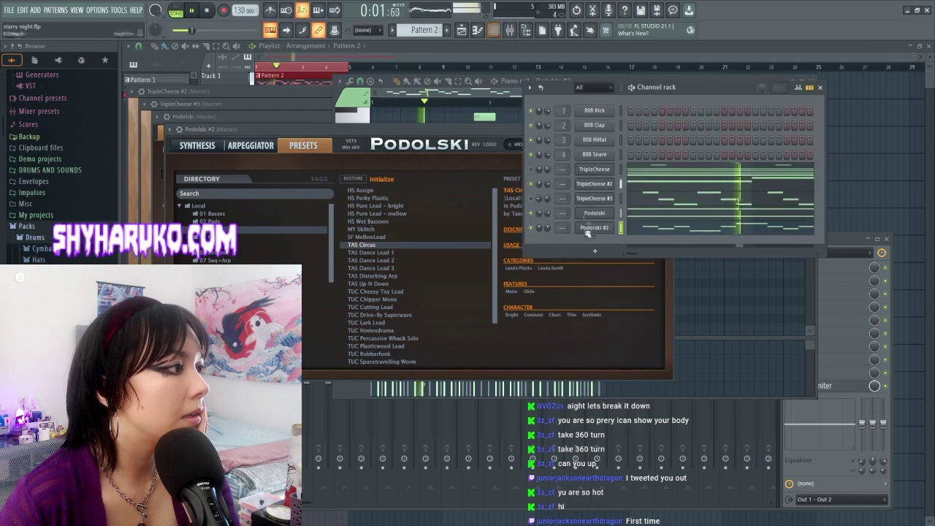
left_click(457, 132)
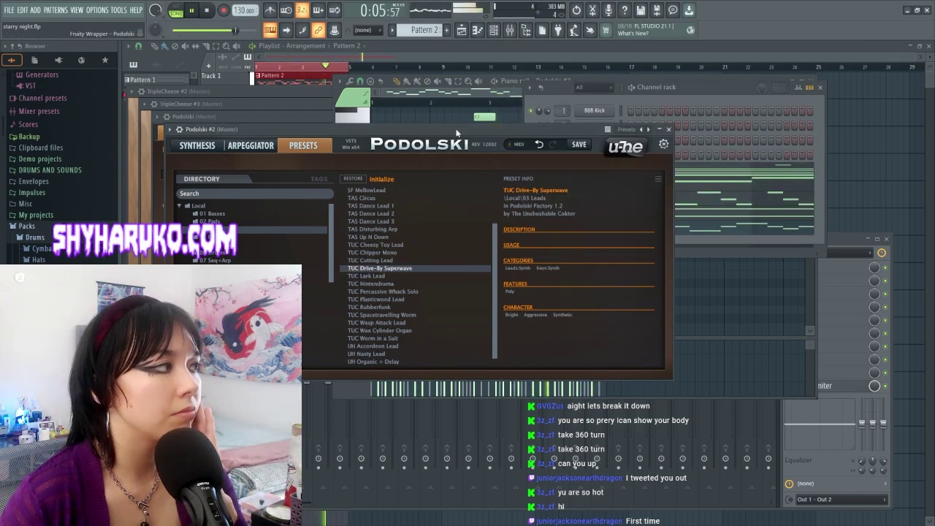
left_click(380, 276)
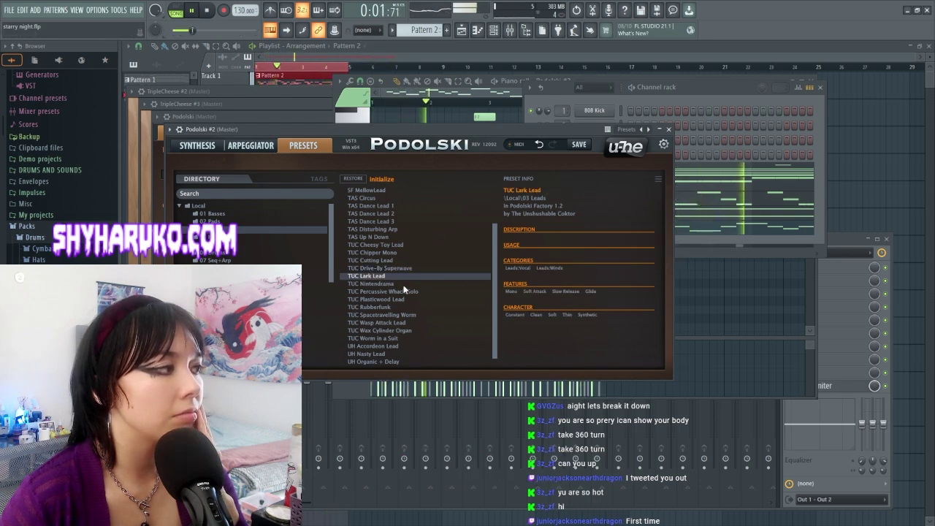
left_click(394, 284)
left_click(408, 291)
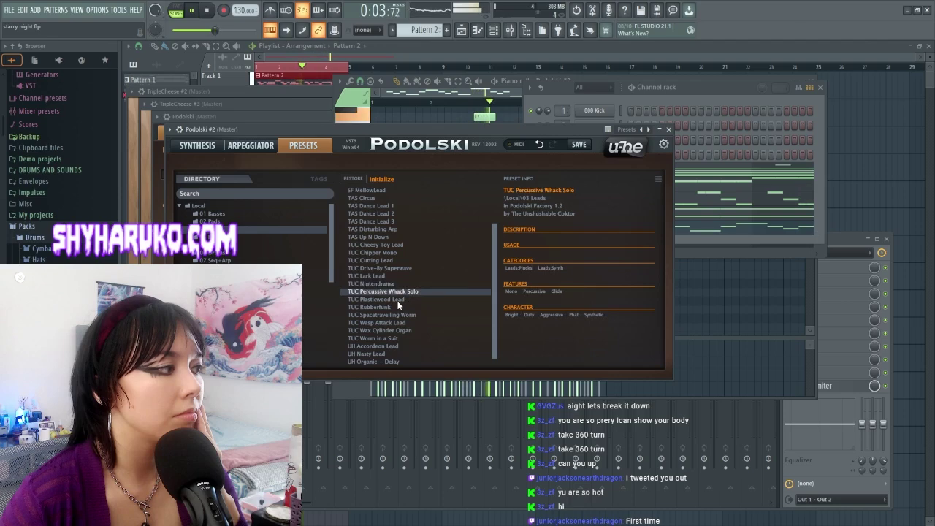
left_click(397, 301)
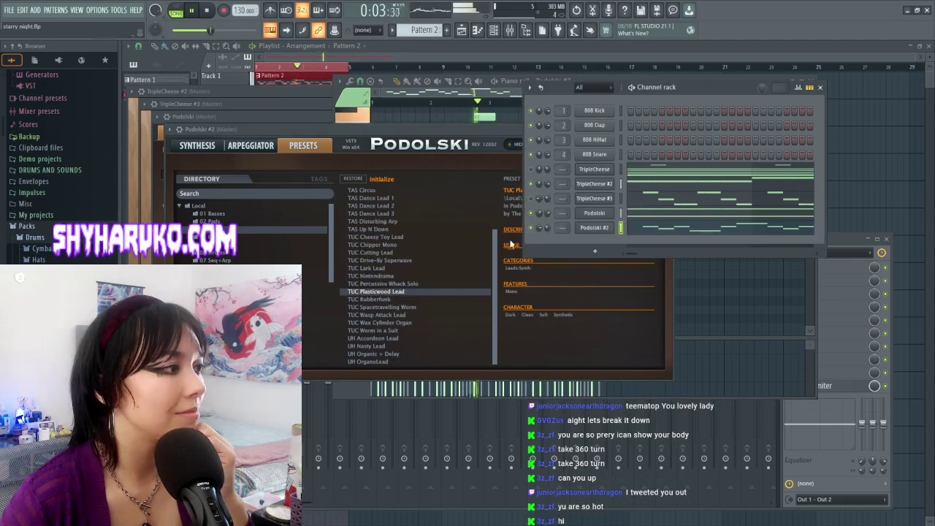
left_click_drag(547, 228, 547, 232)
left_click(493, 144)
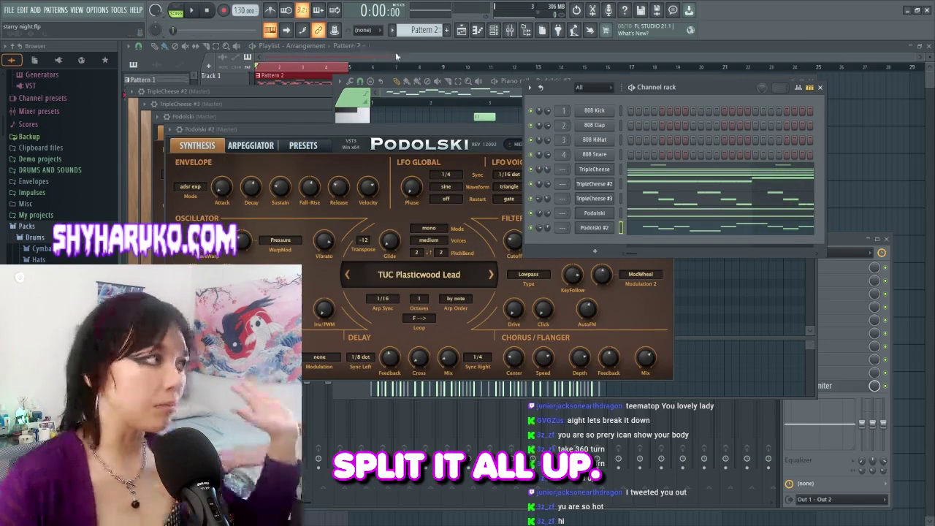
Place C5 notes on beats 2 and 4 of all four bars in the 808 Snare's piano roll while the pattern plays.
left_click(390, 46)
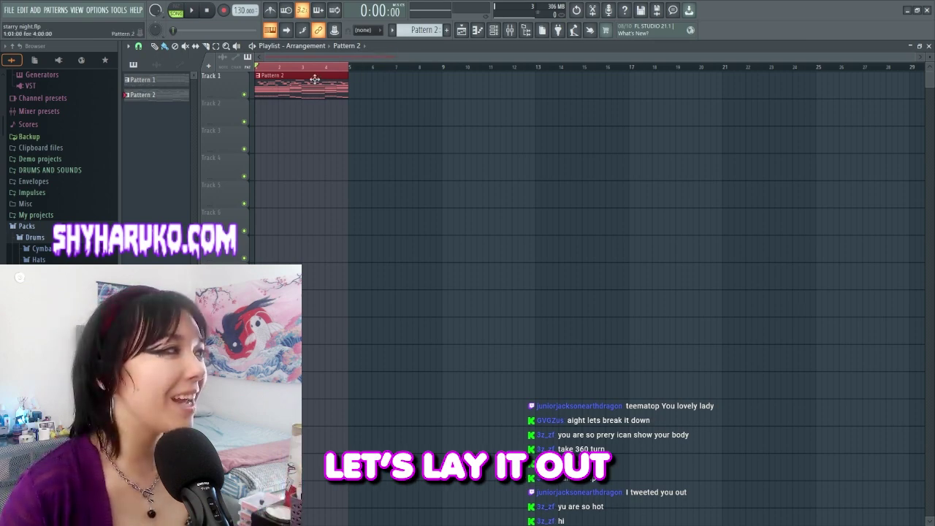
key("F6")
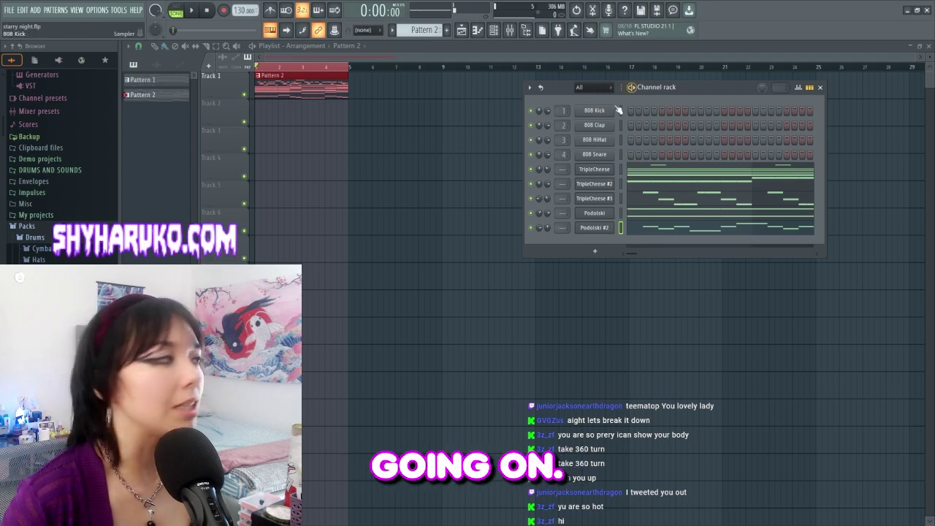
key("F7")
key("space")
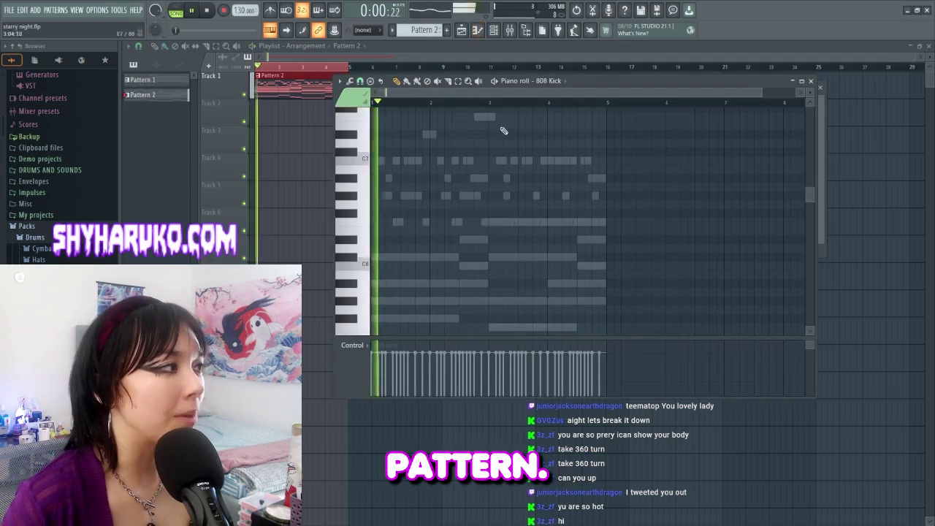
double_click(397, 244)
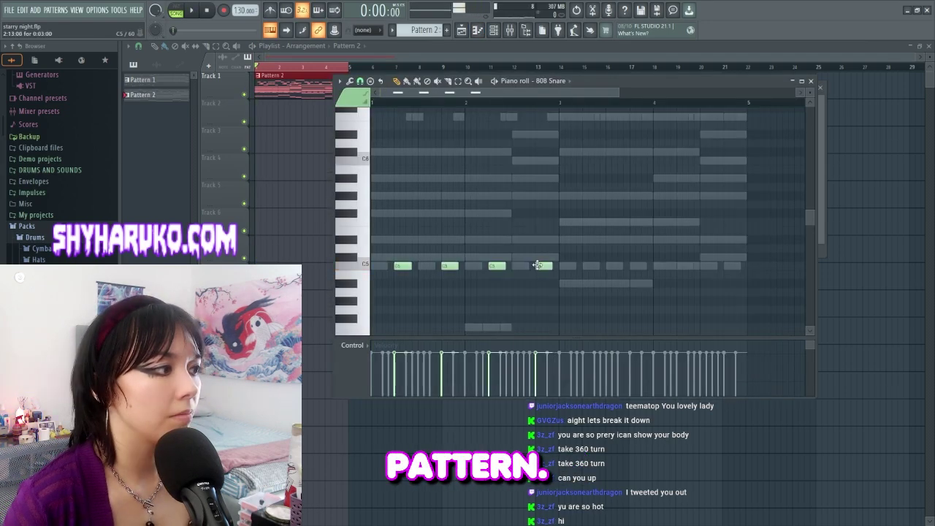
left_click(635, 266)
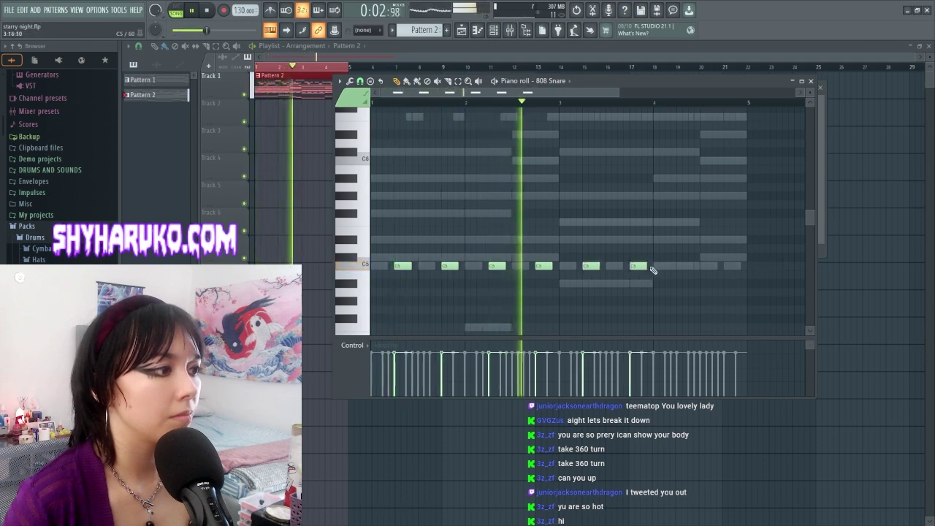
left_click(685, 266)
left_click(731, 266)
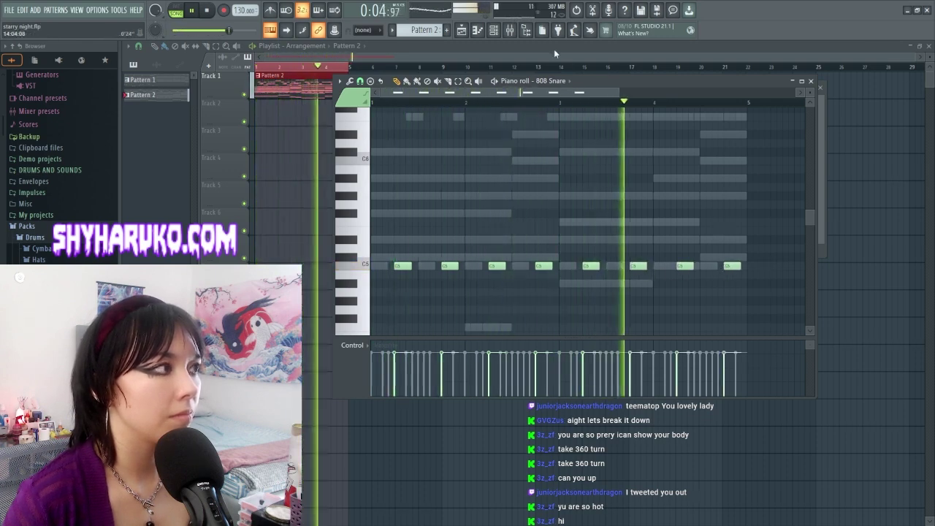
Rename and colour the channels KICC, CLAPP, HIHAT, SNARE, TOY PIANO CHORDS, BASSARONI, SIMPLESWAGSYNTH, MILITANT SYNTH and KAWAII ACCENT.
key("F6")
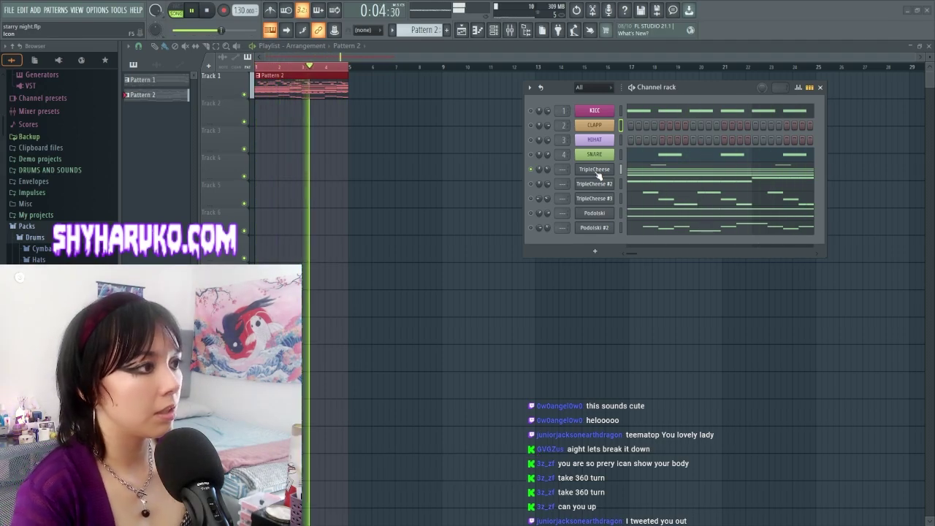
key("Return")
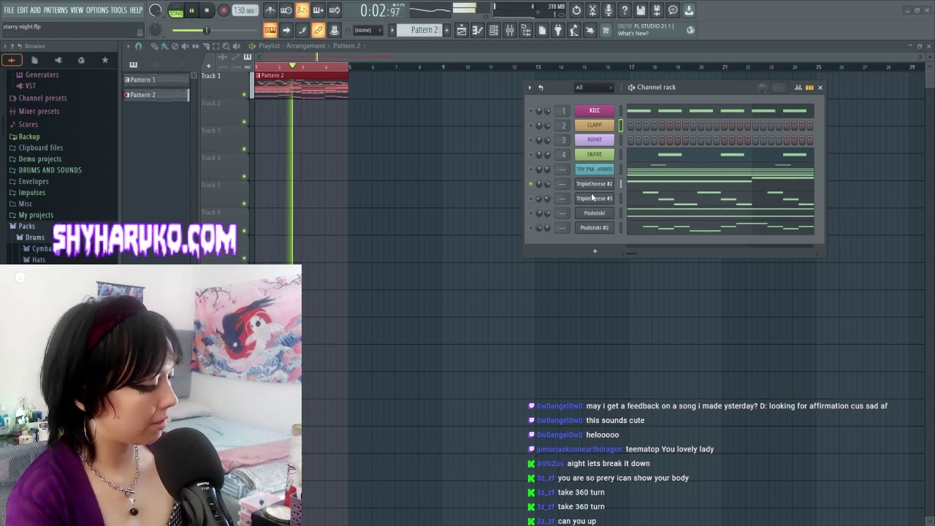
key("Return")
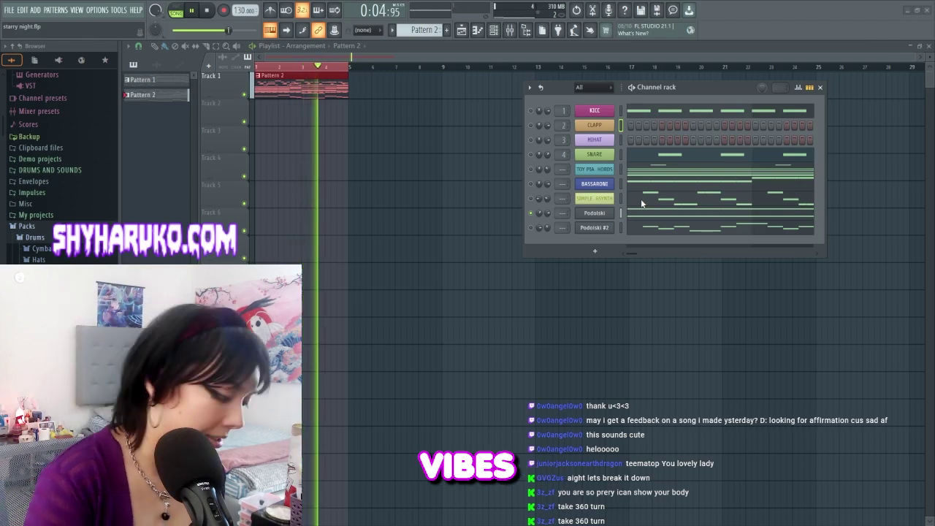
key("Return")
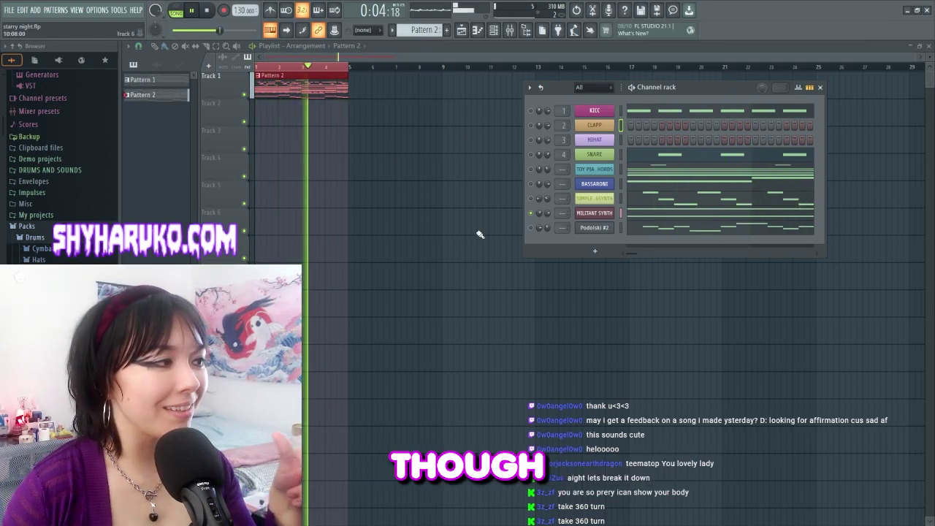
left_click(597, 228)
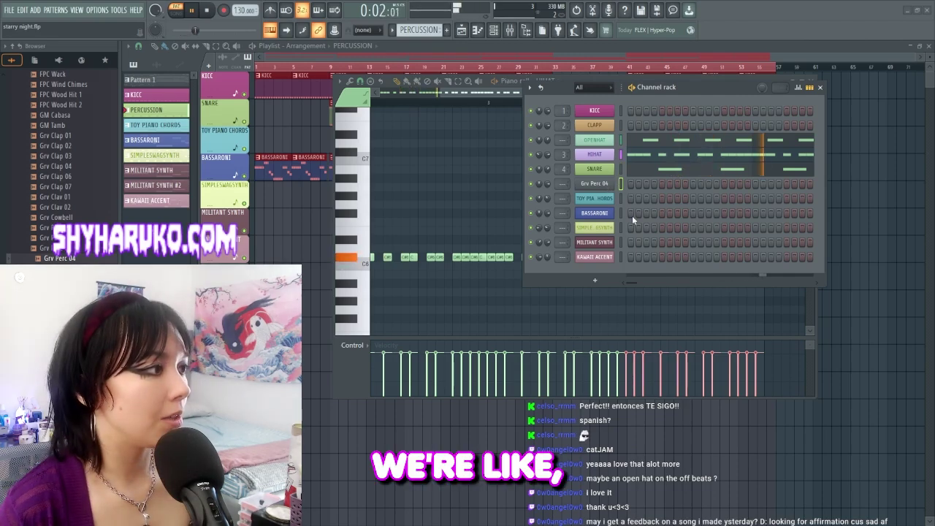
Rename the Grv Perc 04 channel to PERCC and colour it red.
type("PERCC")
key("Return")
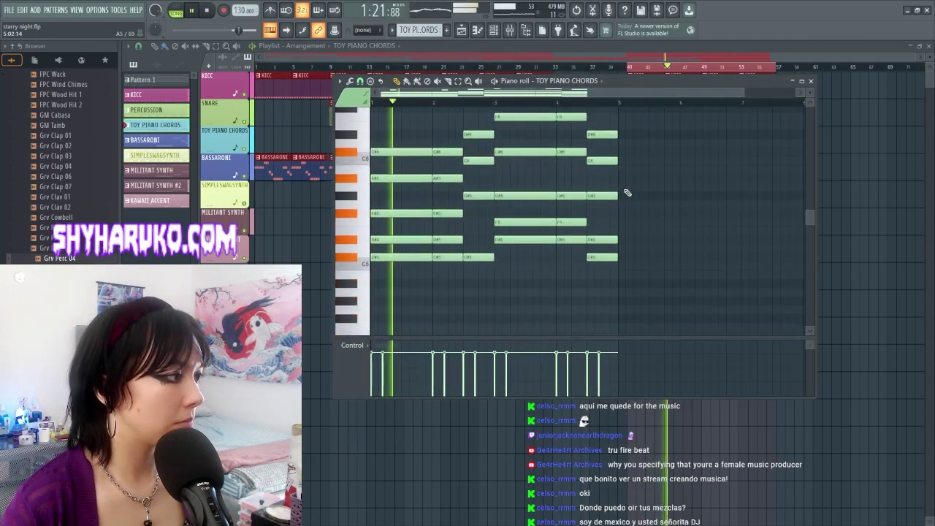
Transpose all notes of the TOY PIANO CHORDS pattern down one octave and restart playback to hear them.
key("ctrl+a")
key("space")
key("ctrl+Up")
key("space")
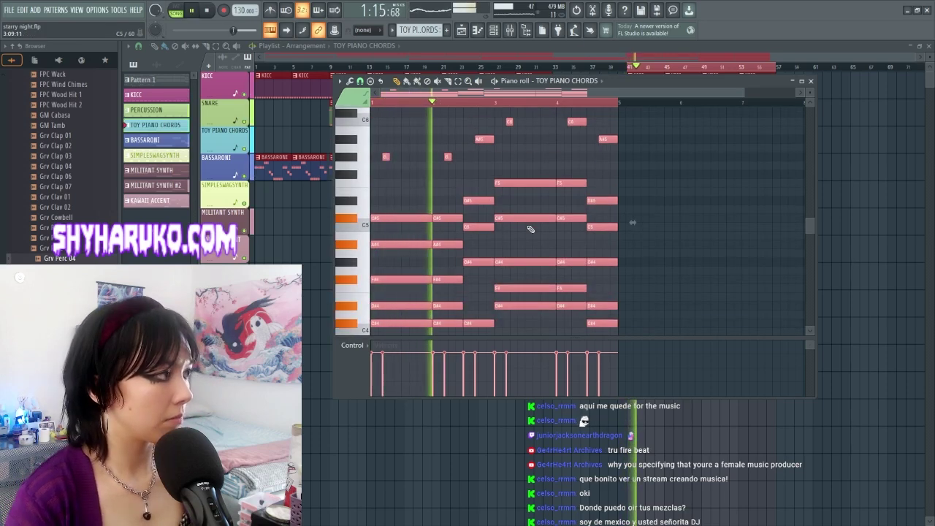
scroll(532, 245, "up", 3)
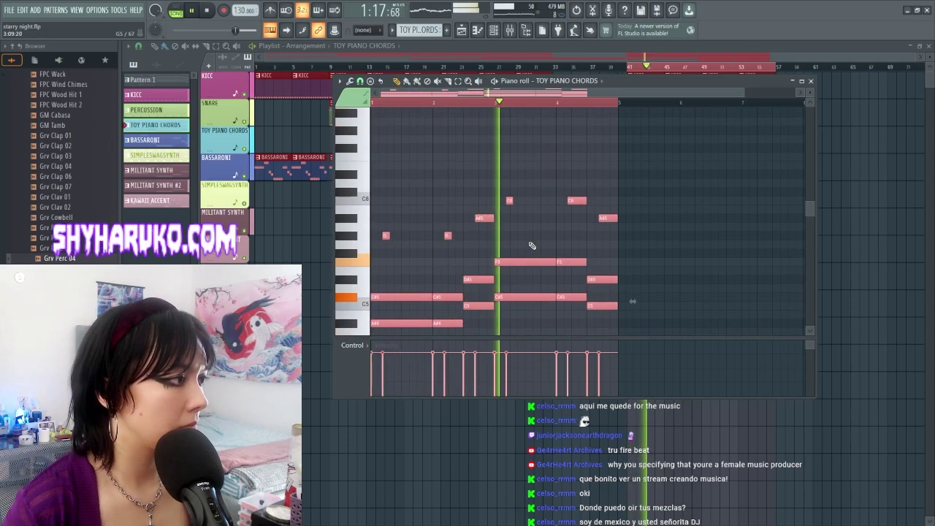
Bring up the channel rack and the mixer while the arrangement plays.
left_click(494, 30)
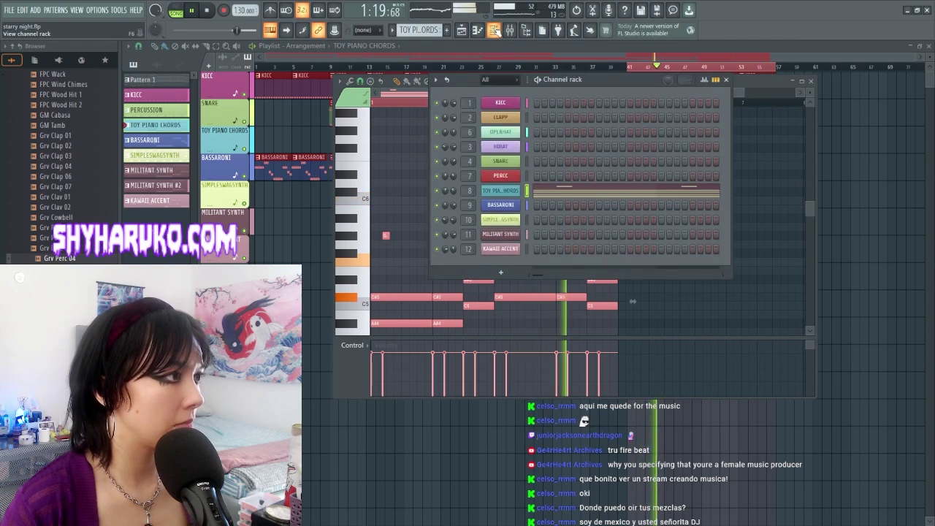
left_click(510, 30)
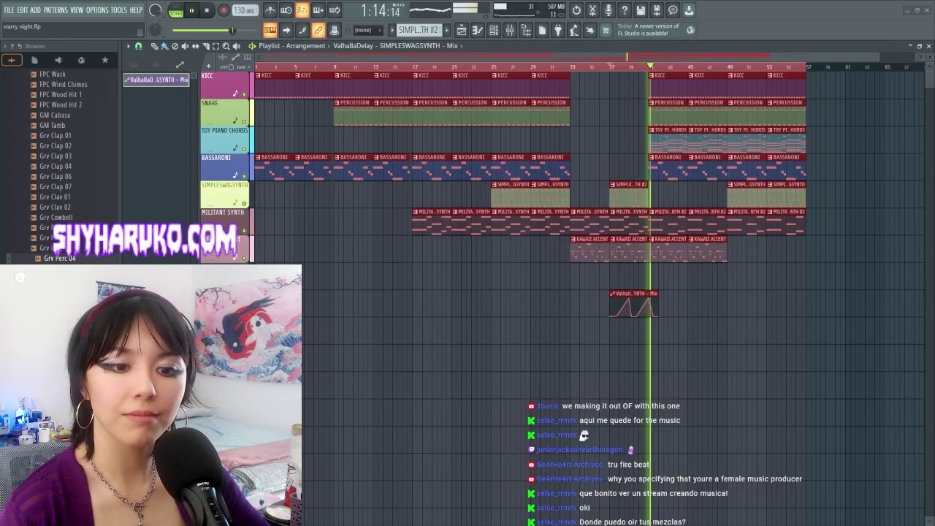